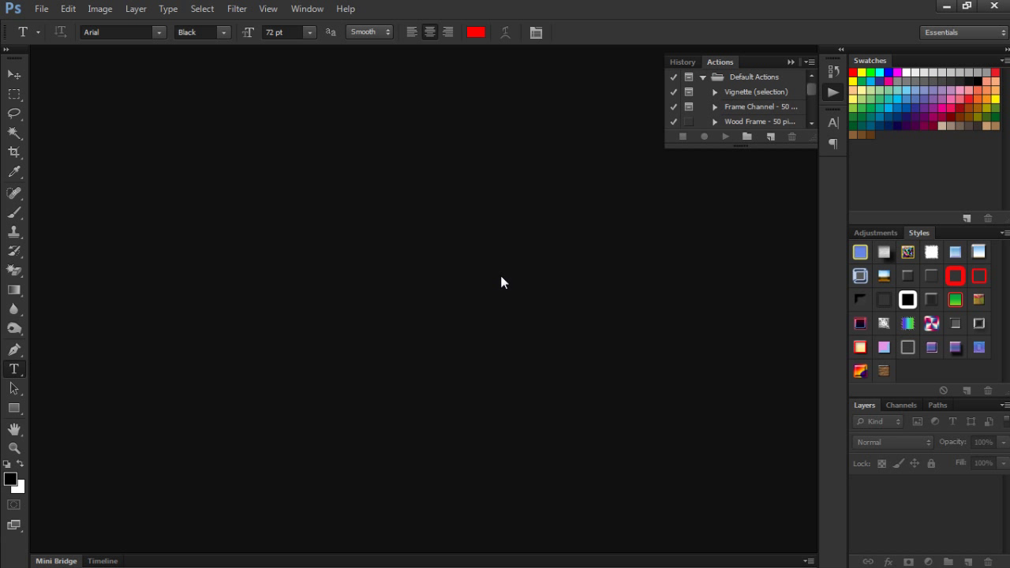
Close the Actions and History panels from their flyout menus, keeping Swatches, Styles and Layers.
{"action": "left_click", "coordinate": [813, 63]}
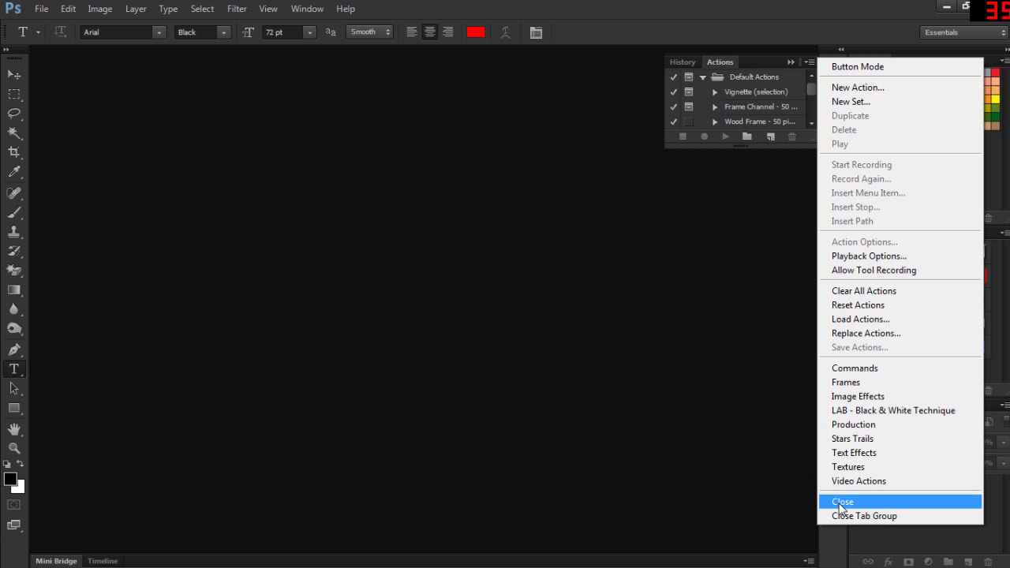
{"action": "left_click", "coordinate": [843, 502]}
{"action": "left_click", "coordinate": [810, 62]}
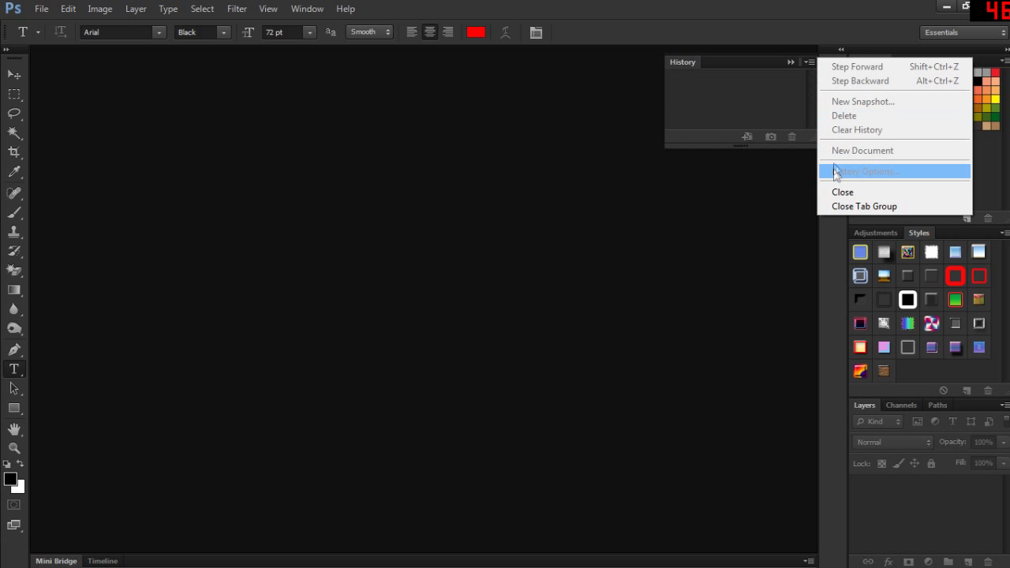
{"action": "left_click", "coordinate": [837, 206]}
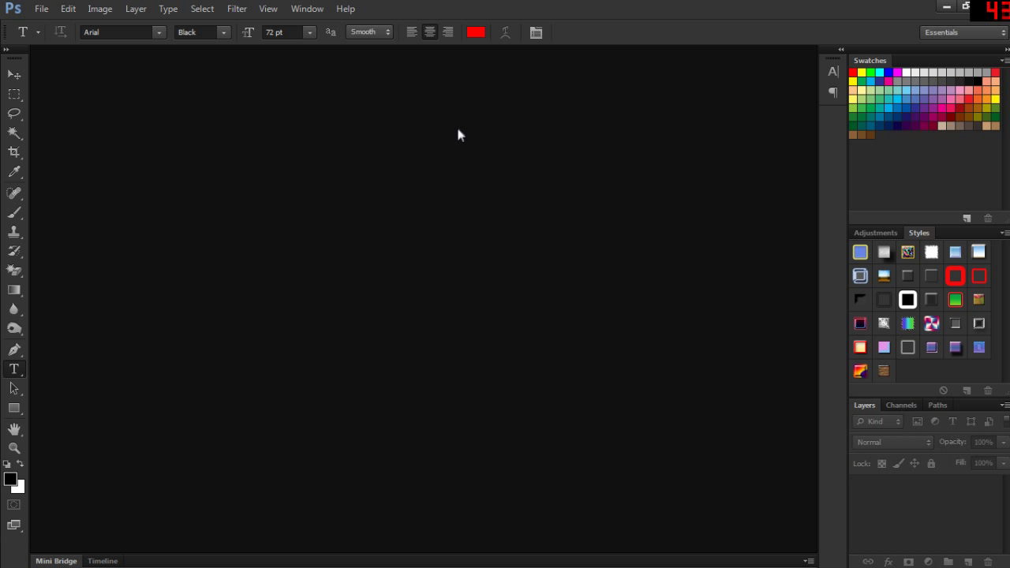
{"action": "left_click", "coordinate": [37, 10]}
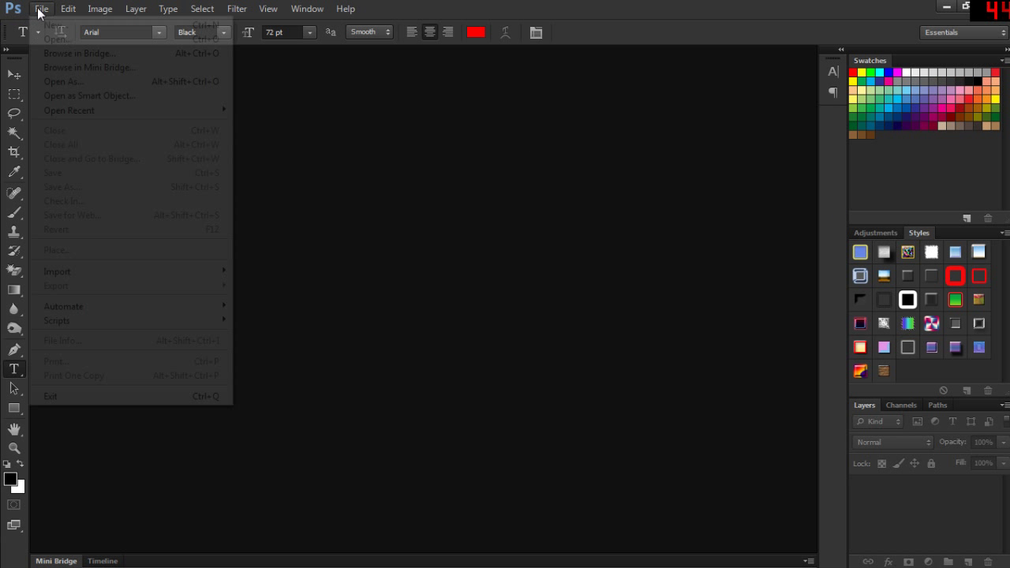
Create a white 2120×1193 px document, checking the banner size notes in another window.
{"action": "left_click", "coordinate": [45, 24]}
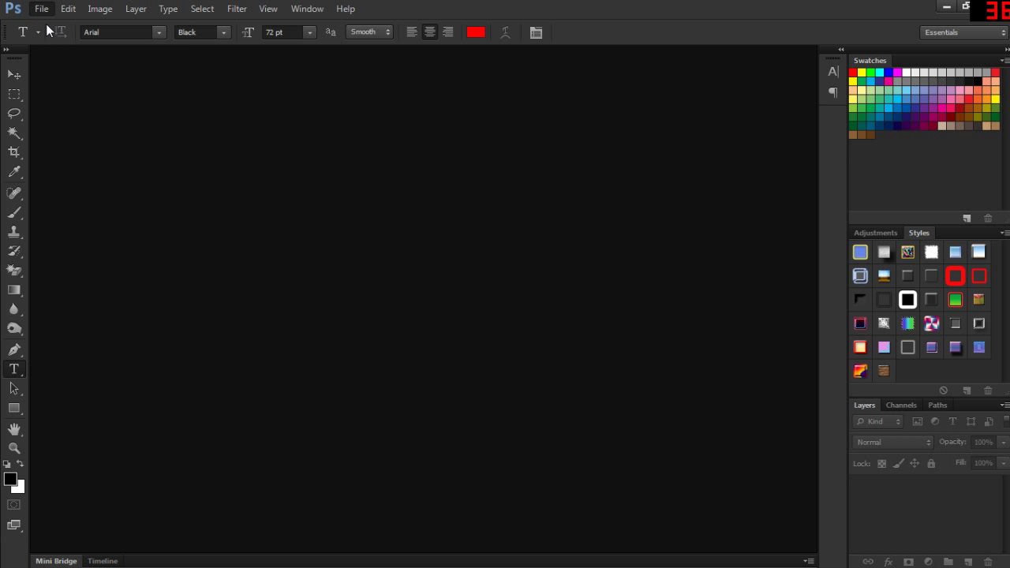
{"action": "key", "text": "alt+Tab"}
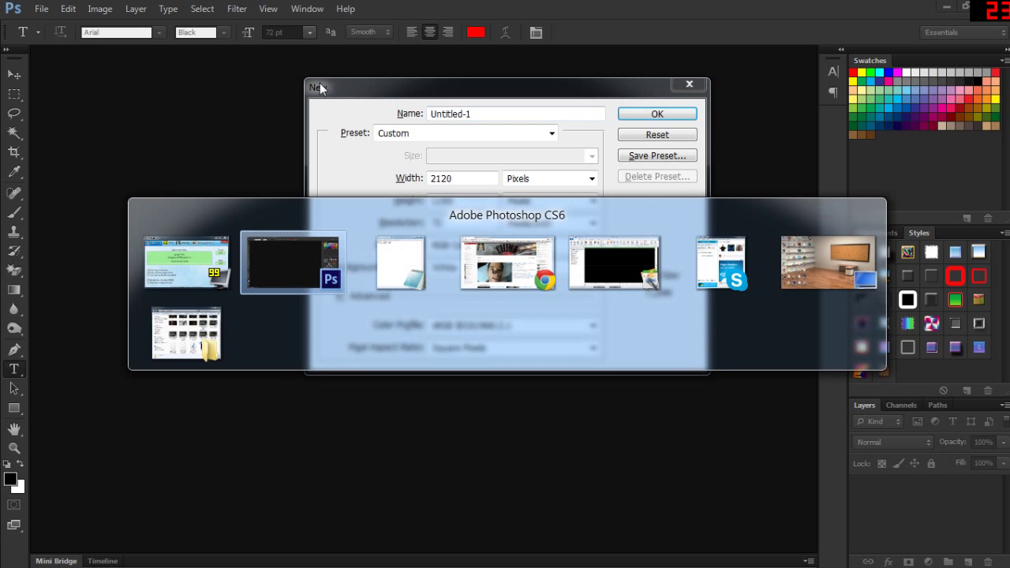
{"action": "key", "text": "alt+Tab"}
{"action": "key", "text": "alt+Tab"}
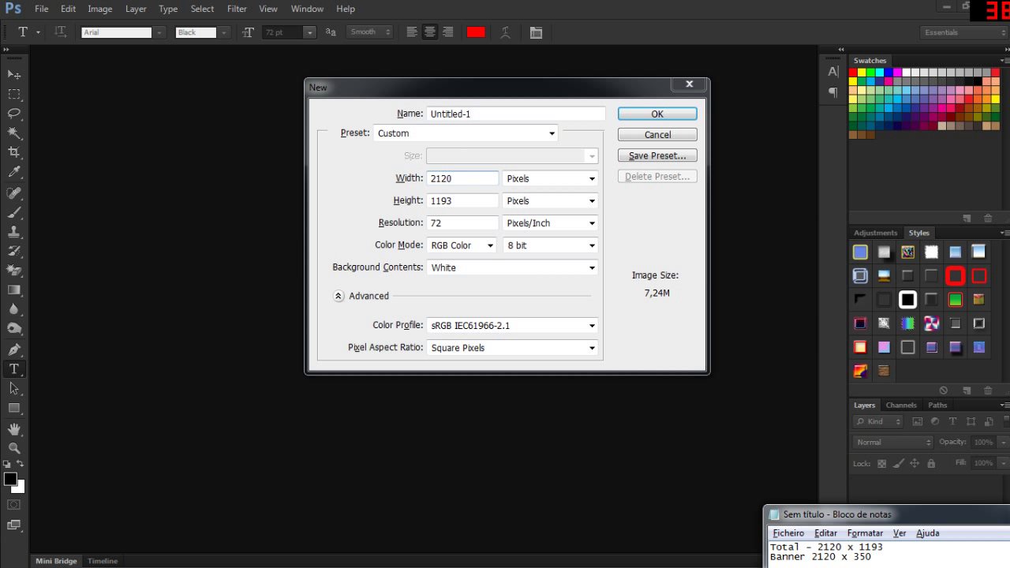
{"action": "key", "text": "alt+Tab"}
{"action": "double_click", "coordinate": [467, 201]}
{"action": "key", "text": "alt+Tab"}
{"action": "key", "text": "alt+Tab"}
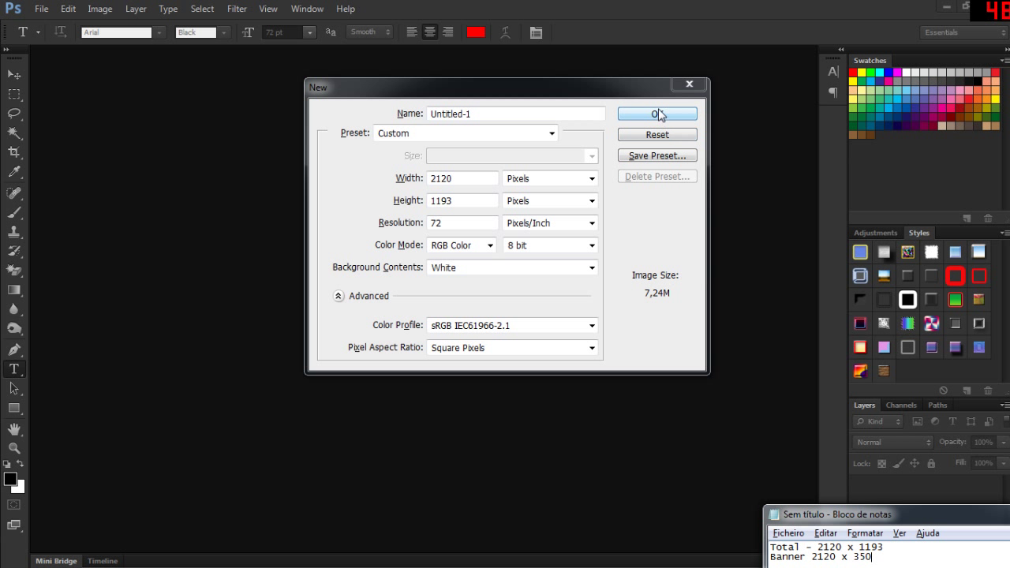
{"action": "key", "text": "alt+Tab"}
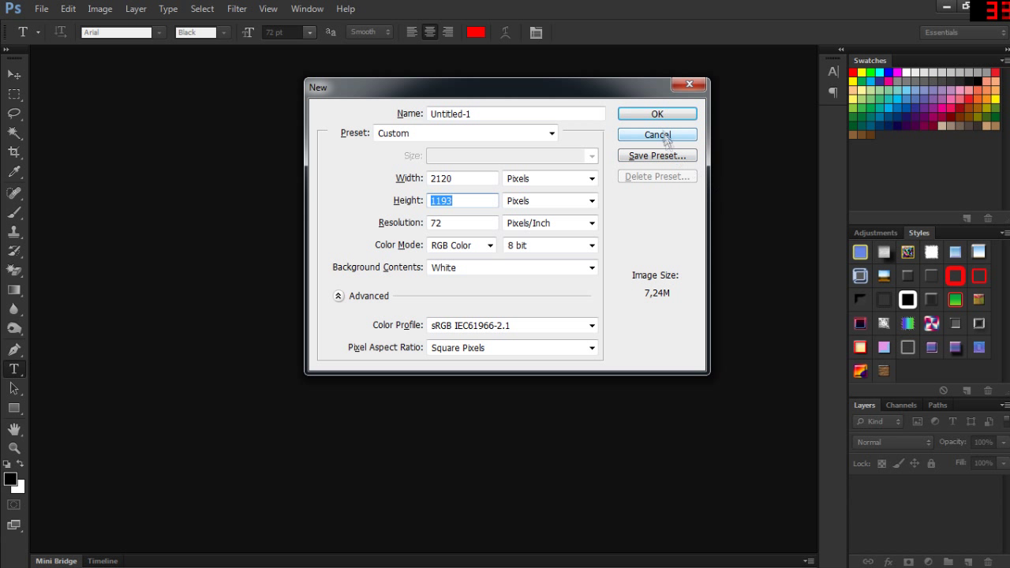
{"action": "left_click", "coordinate": [657, 115]}
Create a second 2120×350 px banner document, Untitled-2.
{"action": "scroll", "coordinate": [496, 233], "scroll_direction": "up", "scroll_amount": 1}
{"action": "scroll", "coordinate": [495, 233], "scroll_direction": "up", "scroll_amount": 1}
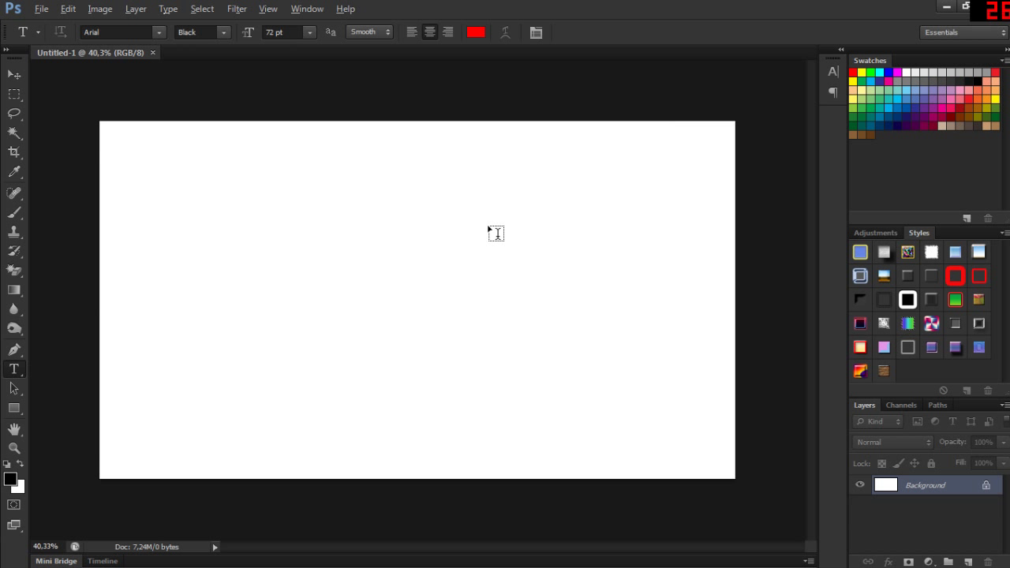
{"action": "scroll", "coordinate": [496, 233], "scroll_direction": "up", "scroll_amount": 1}
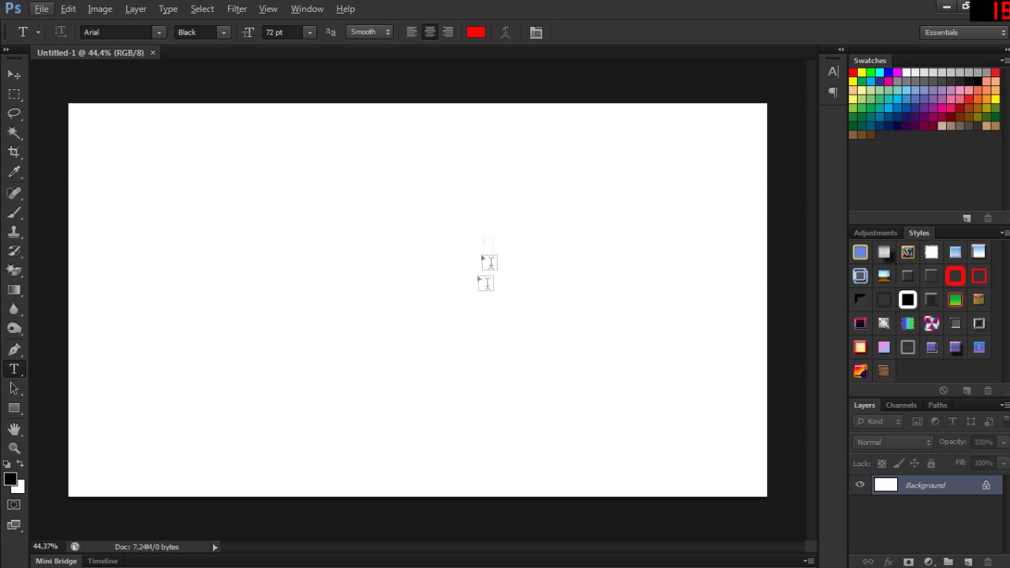
{"action": "left_click", "coordinate": [42, 8]}
{"action": "left_click", "coordinate": [52, 24]}
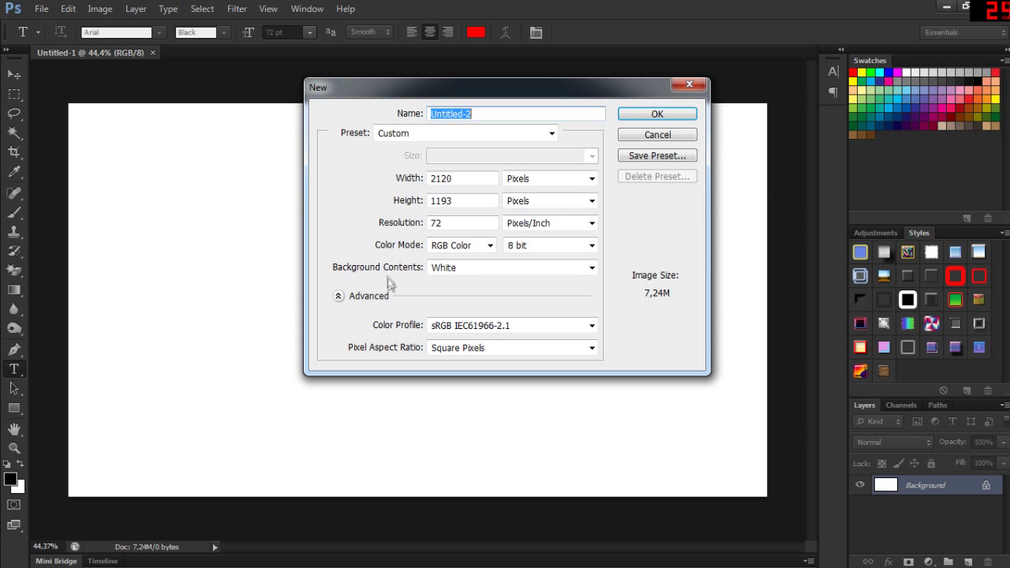
{"action": "key", "text": "alt+Tab"}
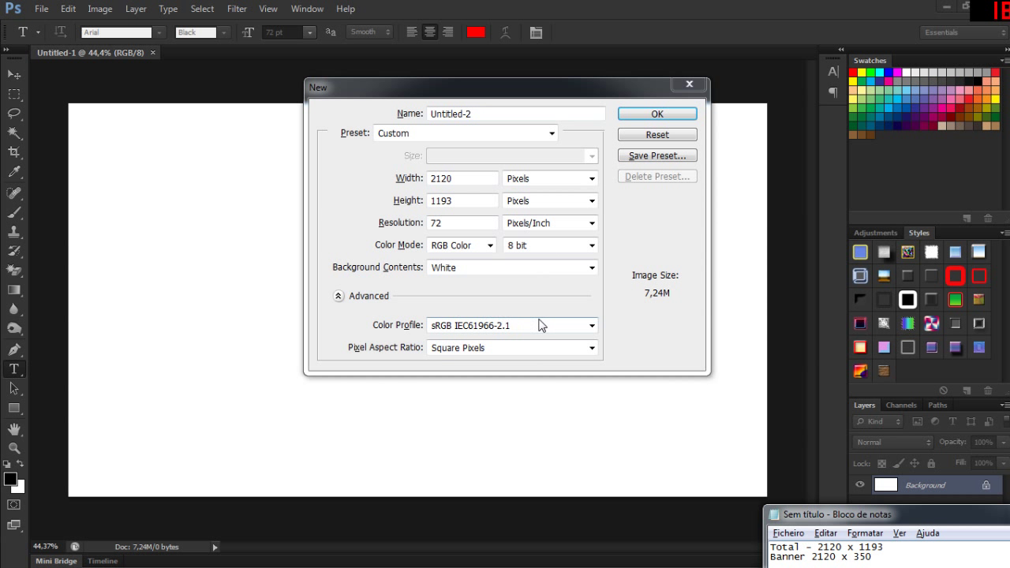
{"action": "left_click", "coordinate": [462, 201]}
{"action": "key", "text": "alt+Tab"}
{"action": "left_click", "coordinate": [446, 200]}
{"action": "key", "text": "BackSpace"}
{"action": "key", "text": "BackSpace"}
{"action": "key", "text": "BackSpace"}
{"action": "key", "text": "BackSpace"}
{"action": "type", "text": "350"}
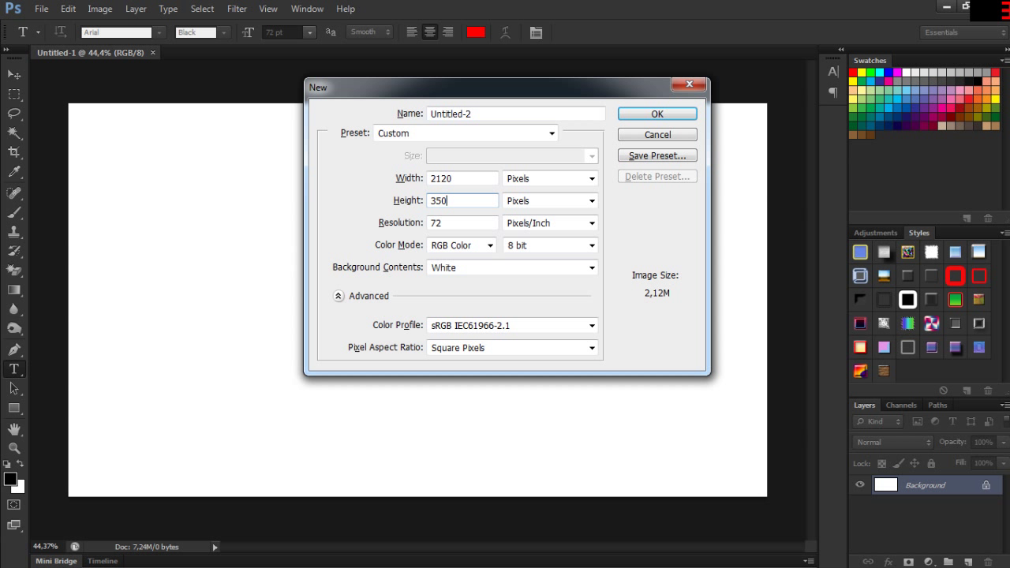
{"action": "key", "text": "Return"}
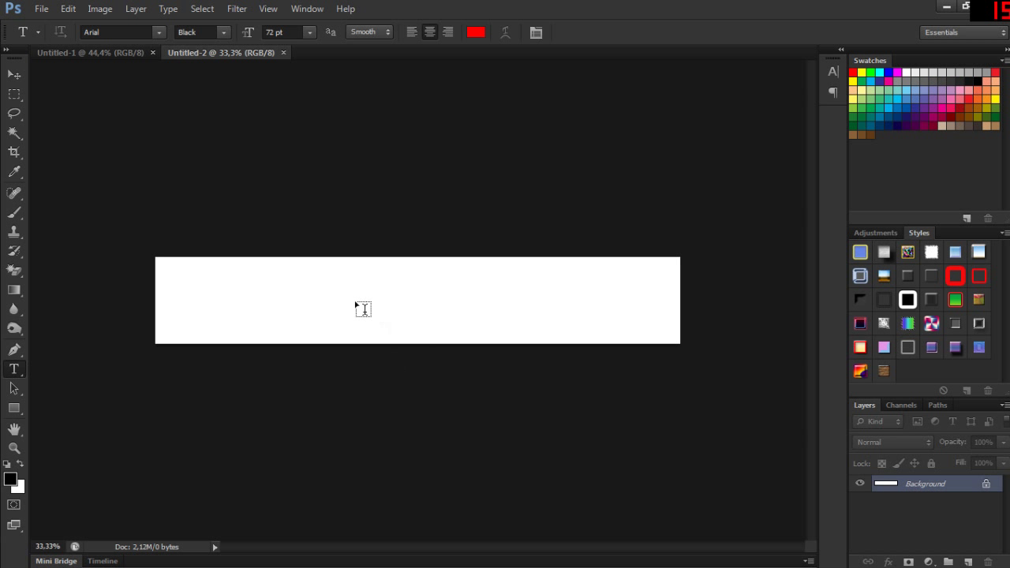
{"action": "left_click", "coordinate": [199, 292]}
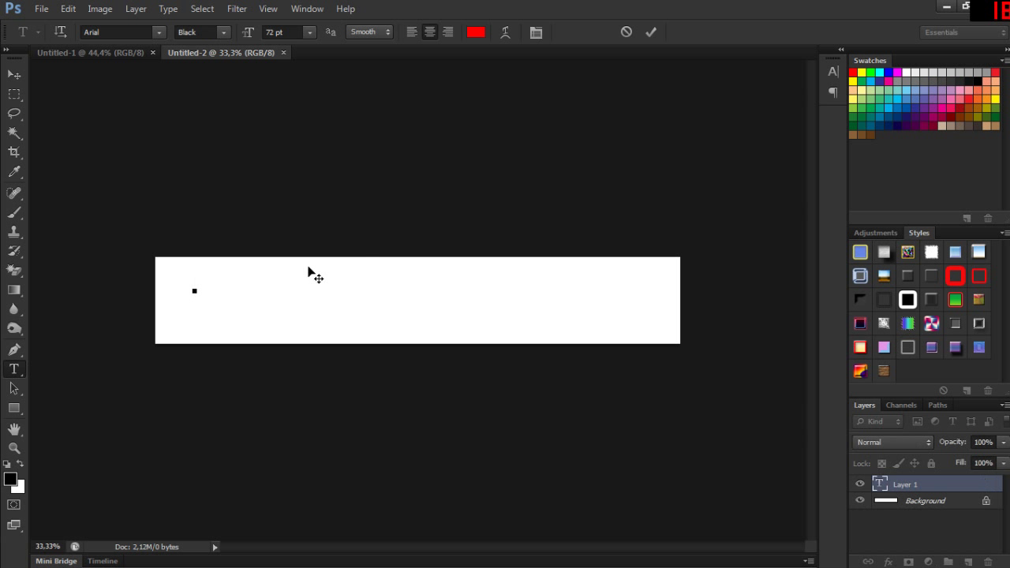
{"action": "left_click", "coordinate": [305, 32]}
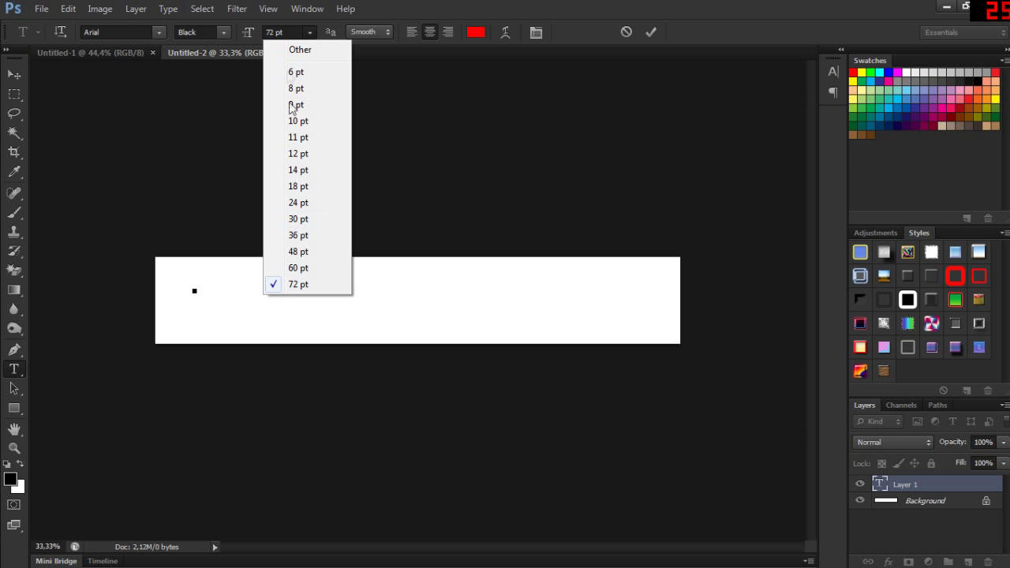
{"action": "left_click", "coordinate": [284, 28]}
{"action": "double_click", "coordinate": [276, 31]}
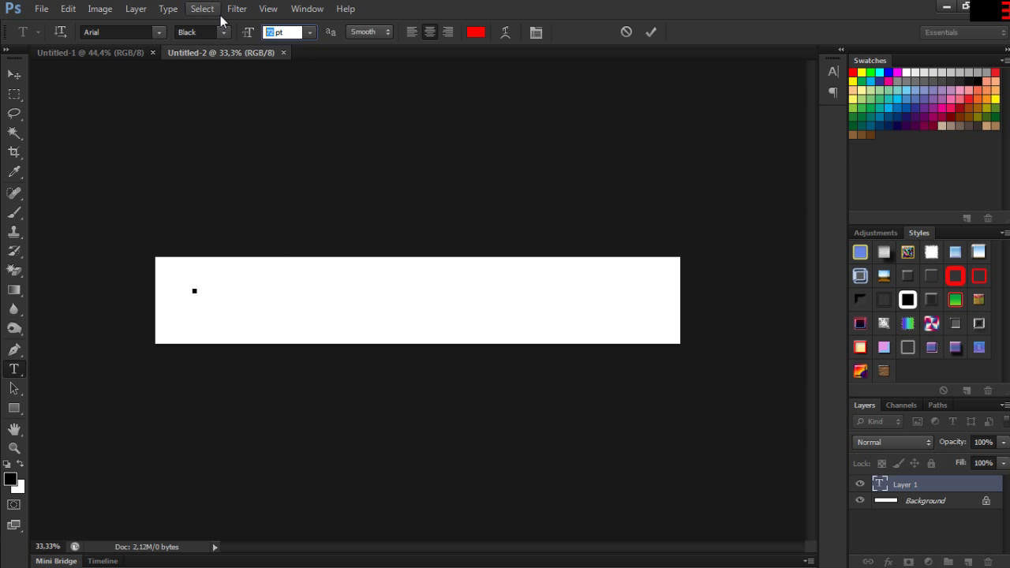
{"action": "type", "text": "300"}
{"action": "key", "text": "Return"}
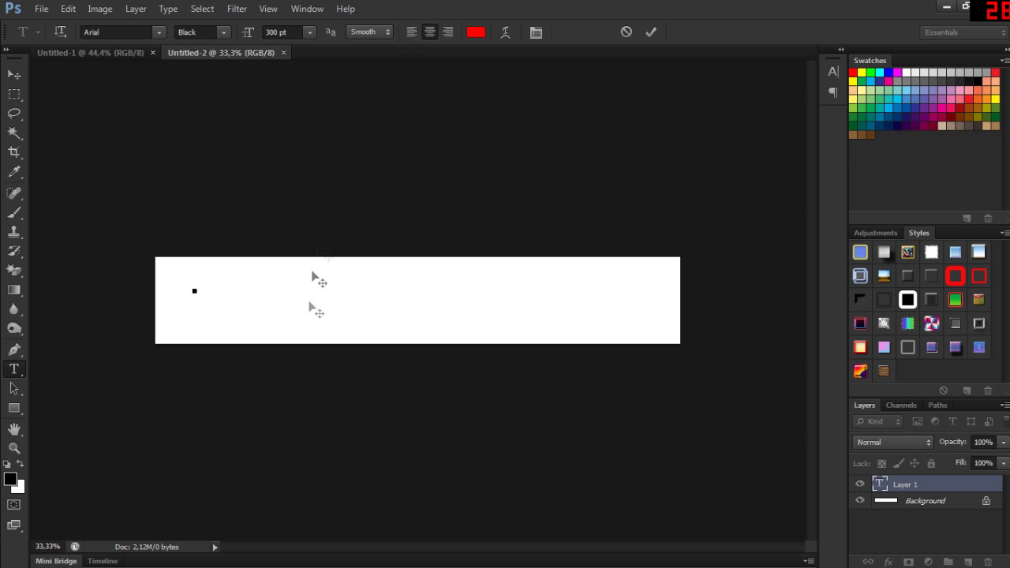
{"action": "mouse_move", "coordinate": [334, 278]}
{"action": "left_mouse_down"}
{"action": "mouse_move", "coordinate": [332, 315]}
{"action": "mouse_move", "coordinate": [338, 306]}
{"action": "left_mouse_up"}
{"action": "type", "text": "T"}
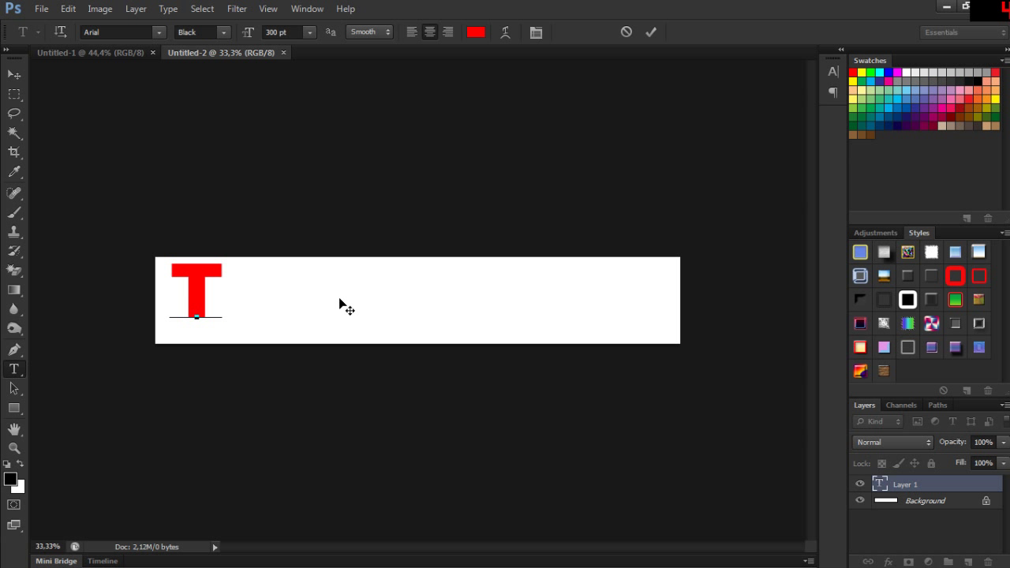
{"action": "type", "text": "ESTE DE "}
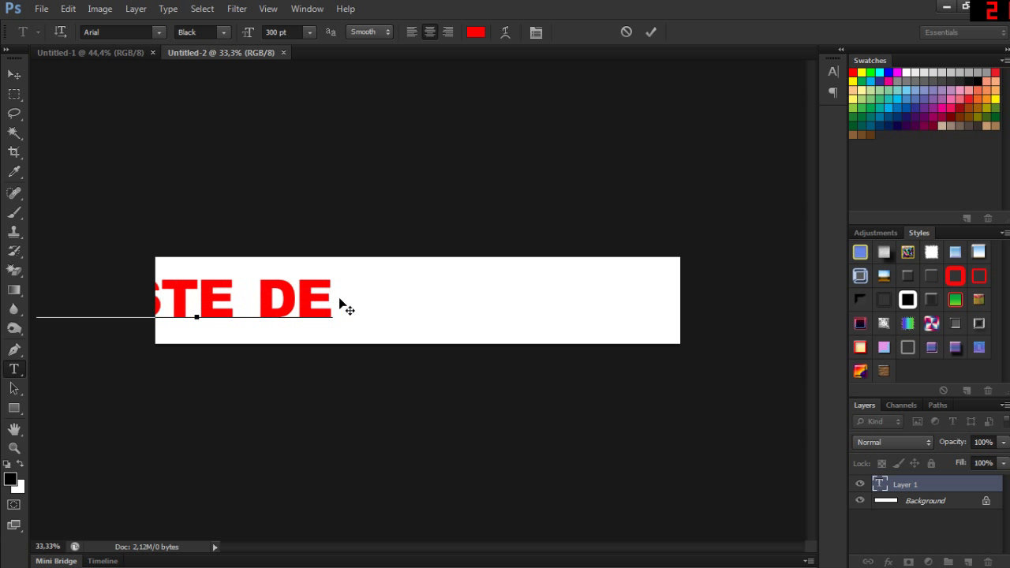
{"action": "type", "text": "LETRA BANNER"}
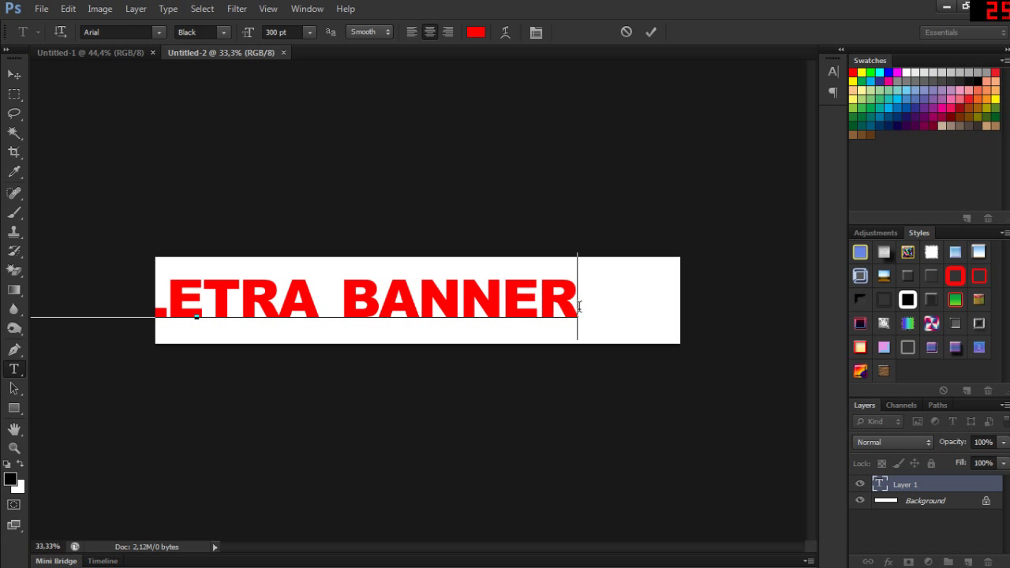
{"action": "left_click_drag", "start_coordinate": [609, 332], "coordinate": [710, 332]}
{"action": "left_click", "coordinate": [558, 294]}
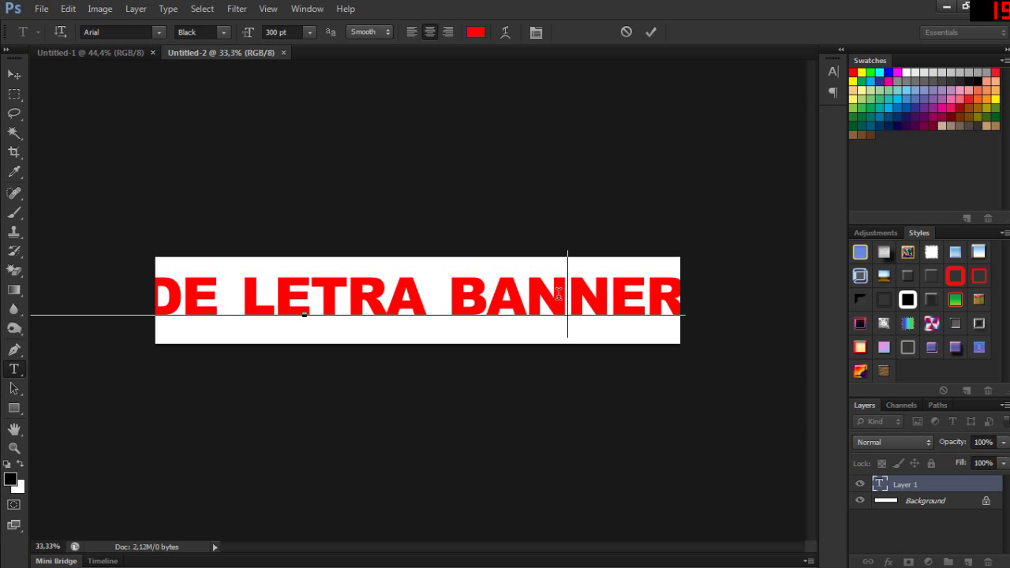
{"action": "key", "text": "ctrl+a"}
{"action": "left_click", "coordinate": [277, 32]}
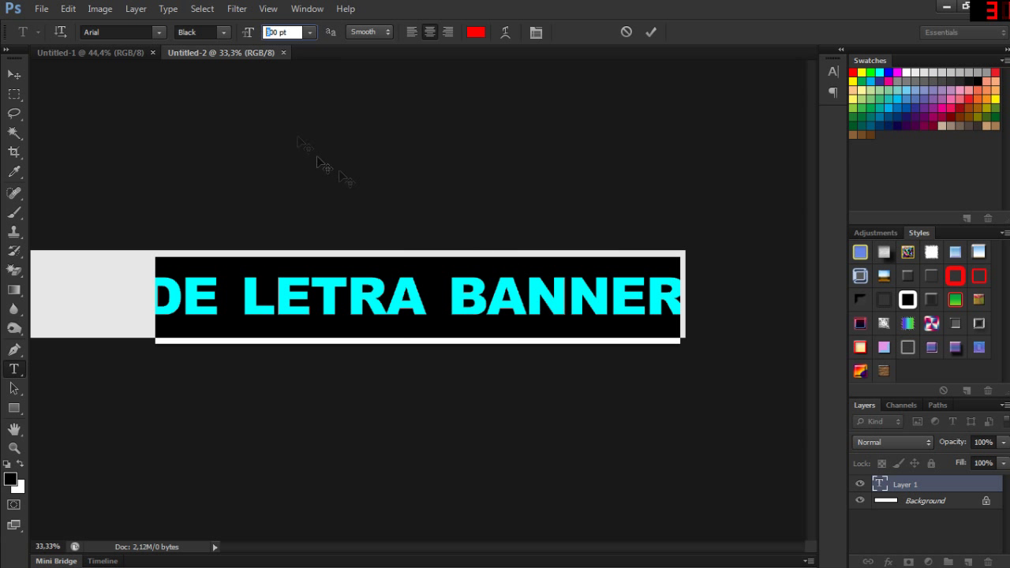
{"action": "type", "text": "200"}
{"action": "key", "text": "Return"}
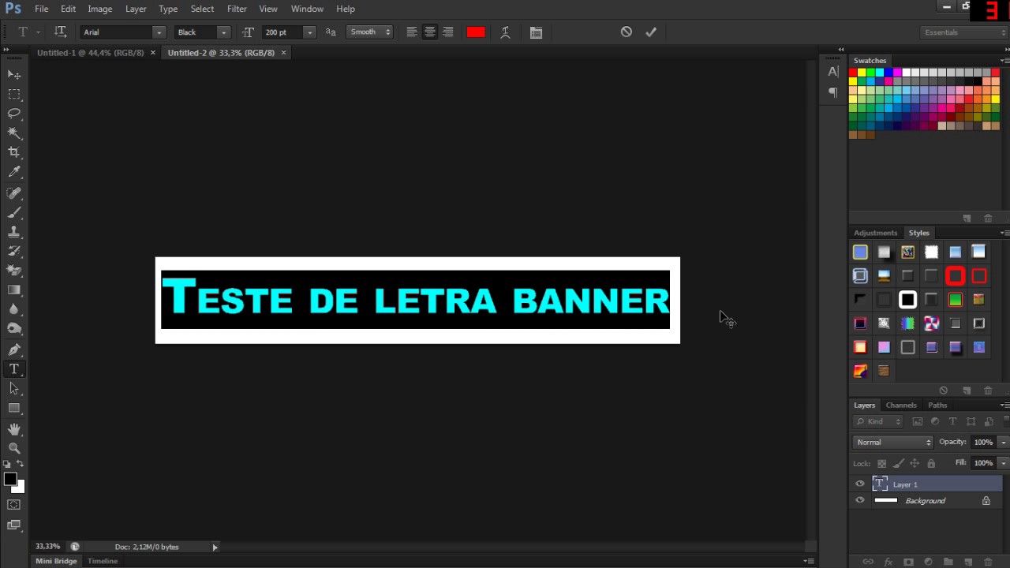
{"action": "left_click", "coordinate": [575, 318]}
{"action": "left_click_drag", "start_coordinate": [672, 299], "coordinate": [127, 286]}
{"action": "left_click", "coordinate": [237, 9]}
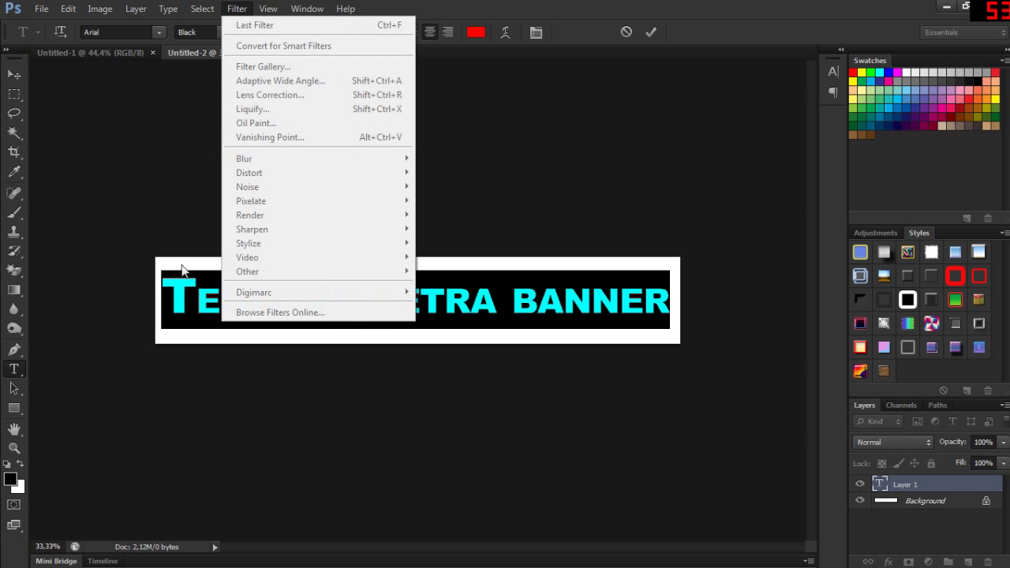
{"action": "left_click", "coordinate": [181, 241]}
{"action": "left_click", "coordinate": [395, 307]}
{"action": "key", "text": "Escape"}
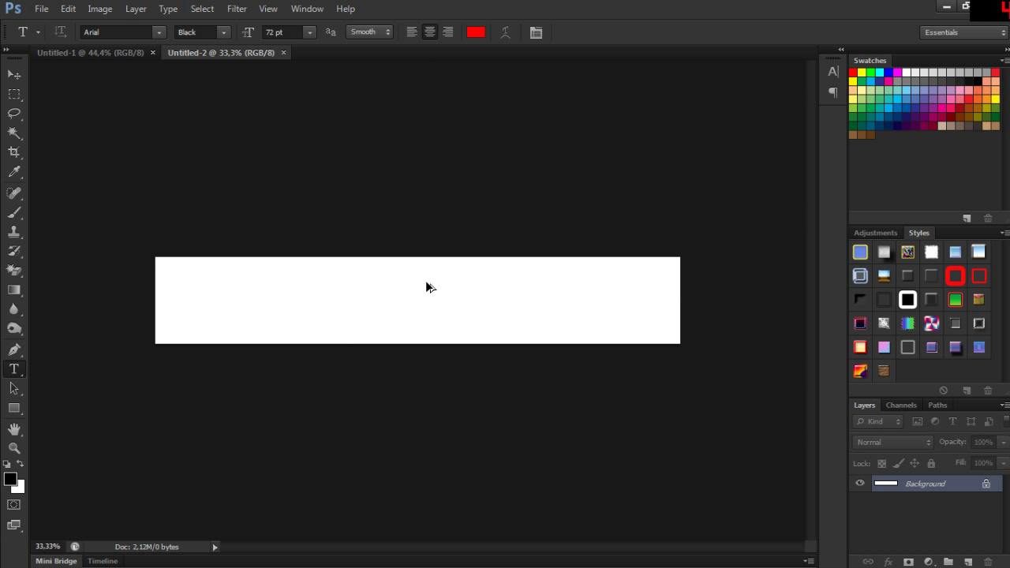
Add 200 pt 'Teste de banner' text, centre it on the banner, and commit it.
{"action": "left_click", "coordinate": [297, 288]}
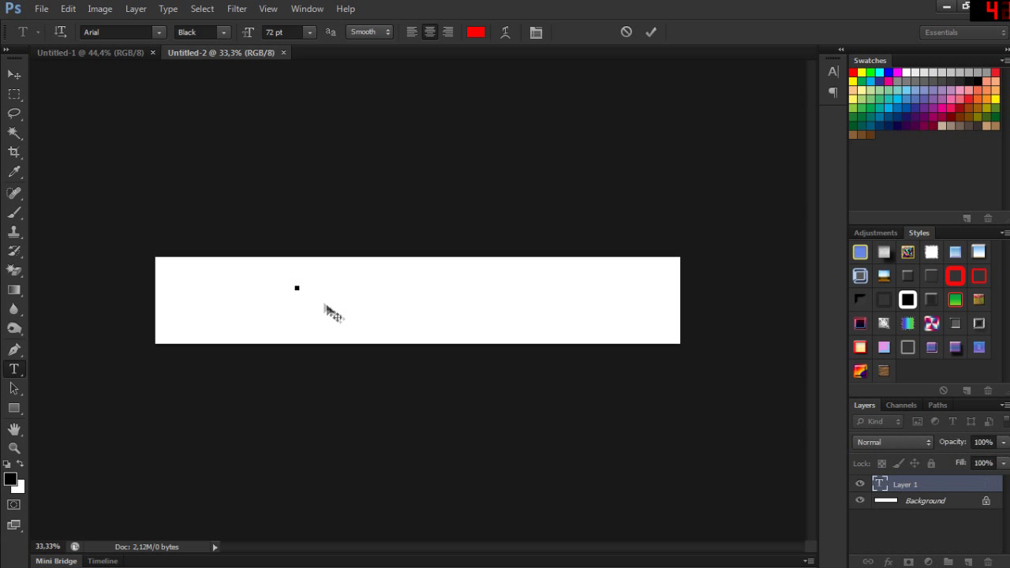
{"action": "left_click", "coordinate": [278, 32]}
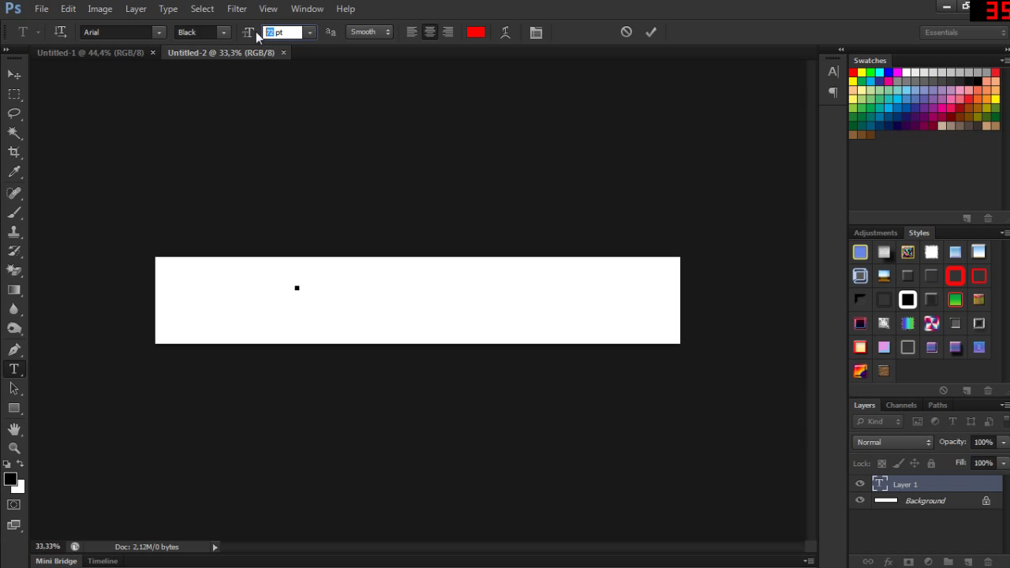
{"action": "type", "text": "200"}
{"action": "key", "text": "Return"}
{"action": "type", "text": "Teste de banner"}
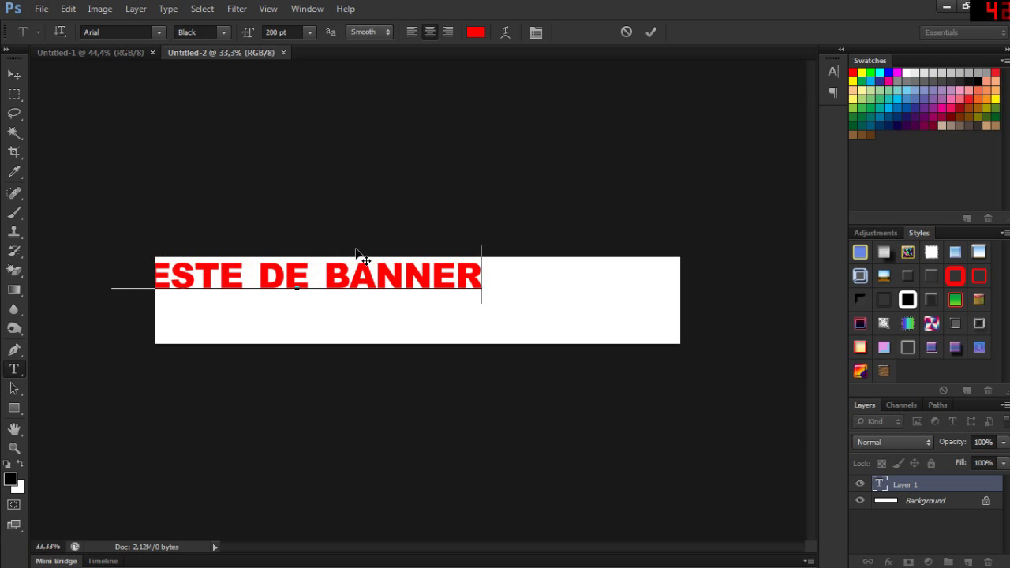
{"action": "mouse_move", "coordinate": [519, 332]}
{"action": "left_mouse_down"}
{"action": "mouse_move", "coordinate": [677, 339]}
{"action": "mouse_move", "coordinate": [658, 334]}
{"action": "left_mouse_up"}
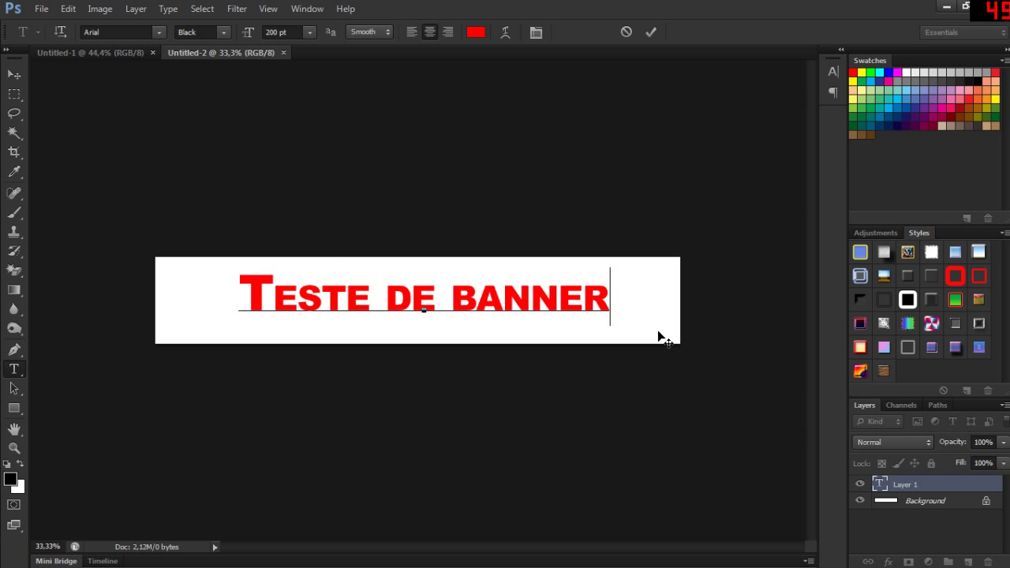
{"action": "left_click", "coordinate": [14, 75]}
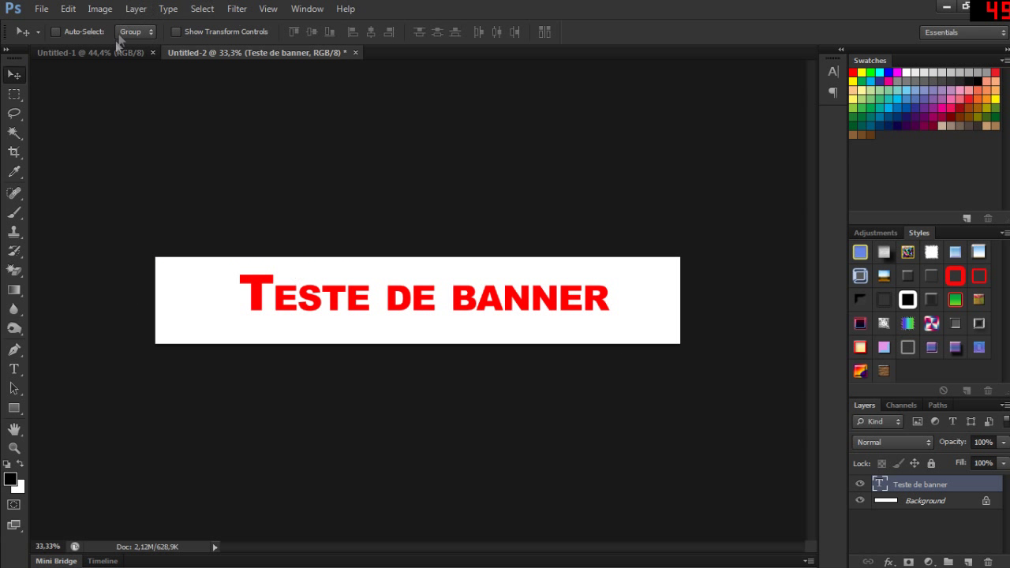
{"action": "left_click", "coordinate": [237, 8]}
{"action": "mouse_move", "coordinate": [245, 159]}
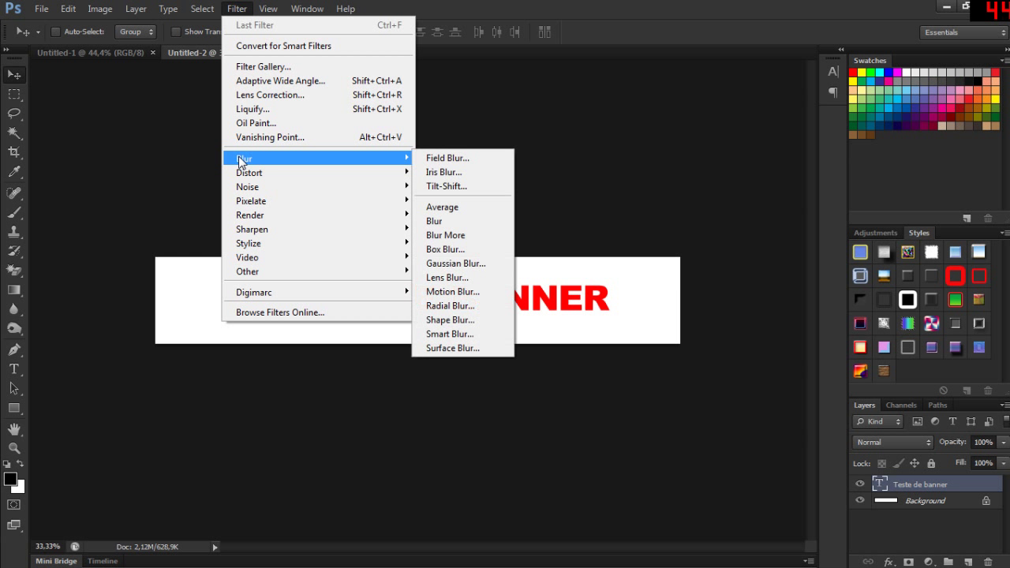
Rasterize the text and apply a Motion Blur with distance 40.
{"action": "left_click", "coordinate": [458, 292]}
{"action": "left_click", "coordinate": [584, 223]}
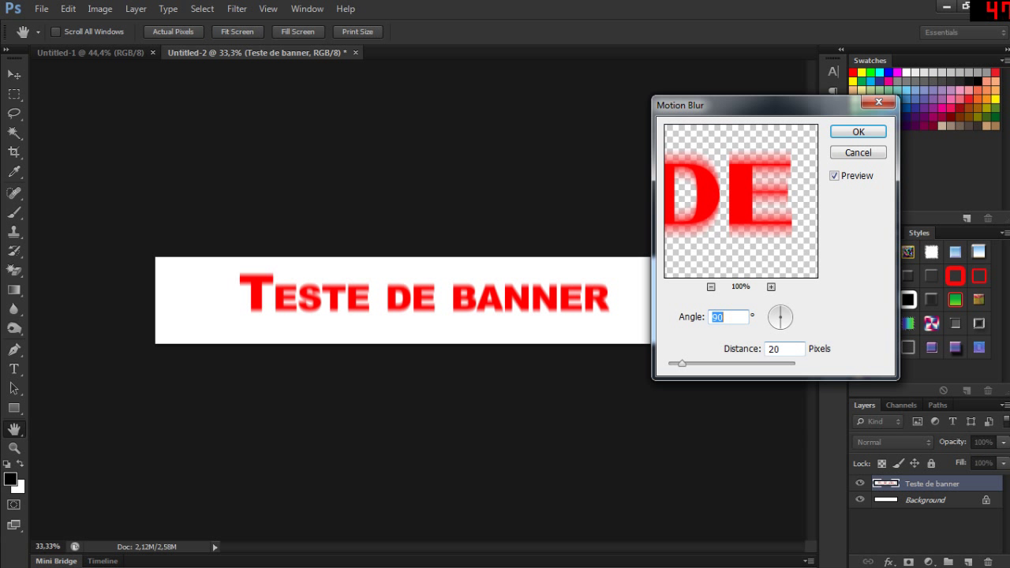
{"action": "key", "text": "Tab"}
{"action": "type", "text": "40"}
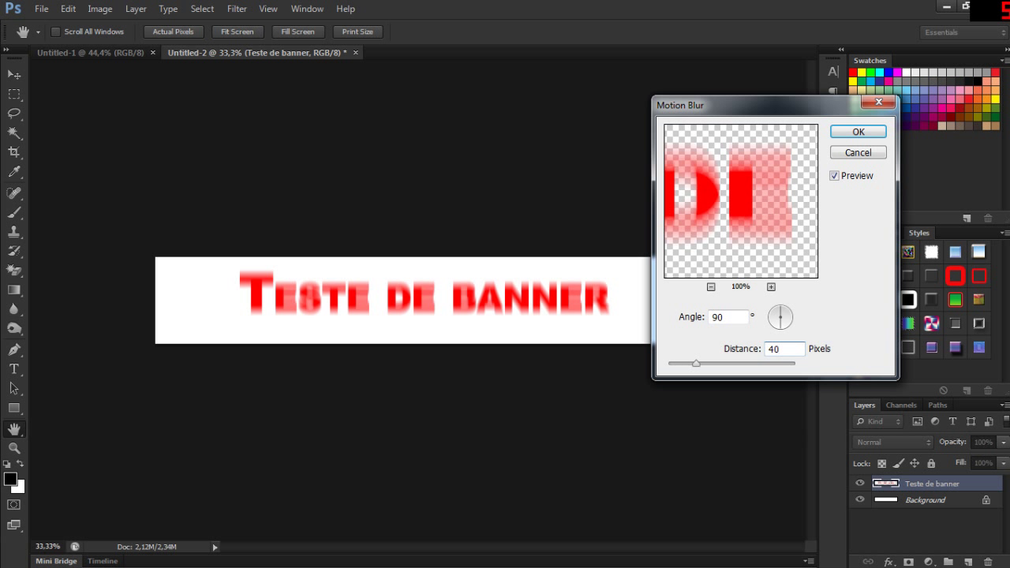
{"action": "key", "text": "Return"}
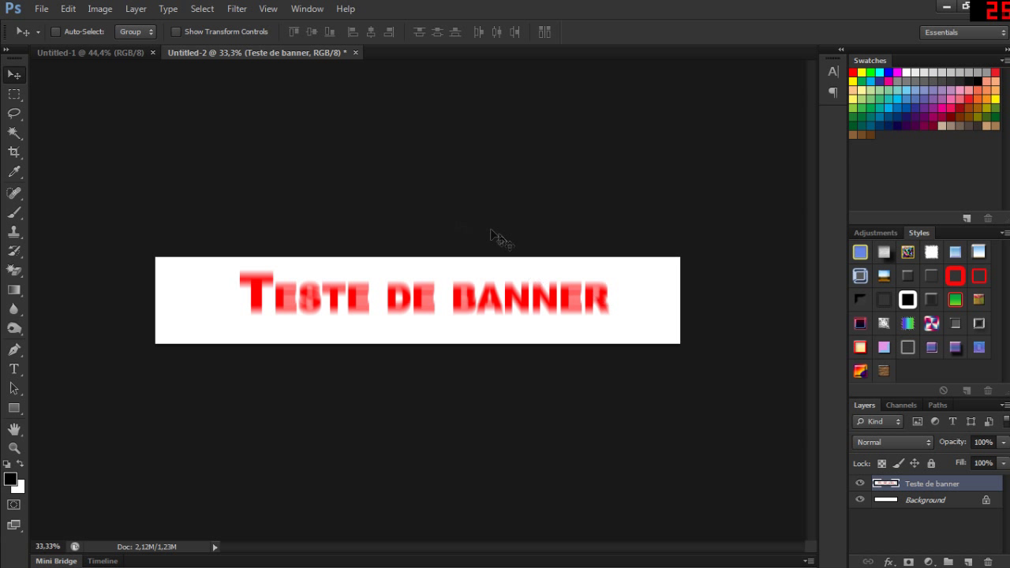
Add Noise to the blurred text with the amount raised to about 181.
{"action": "left_click", "coordinate": [233, 8]}
{"action": "mouse_move", "coordinate": [253, 187]}
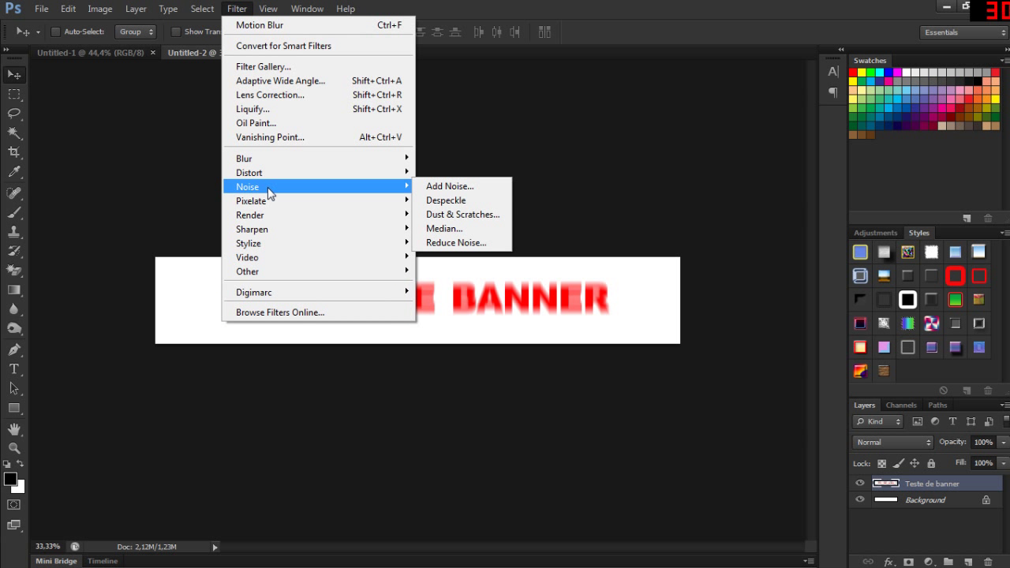
{"action": "left_click", "coordinate": [446, 186]}
{"action": "mouse_move", "coordinate": [404, 302]}
{"action": "left_mouse_down"}
{"action": "mouse_move", "coordinate": [458, 303]}
{"action": "mouse_move", "coordinate": [419, 300]}
{"action": "left_mouse_up"}
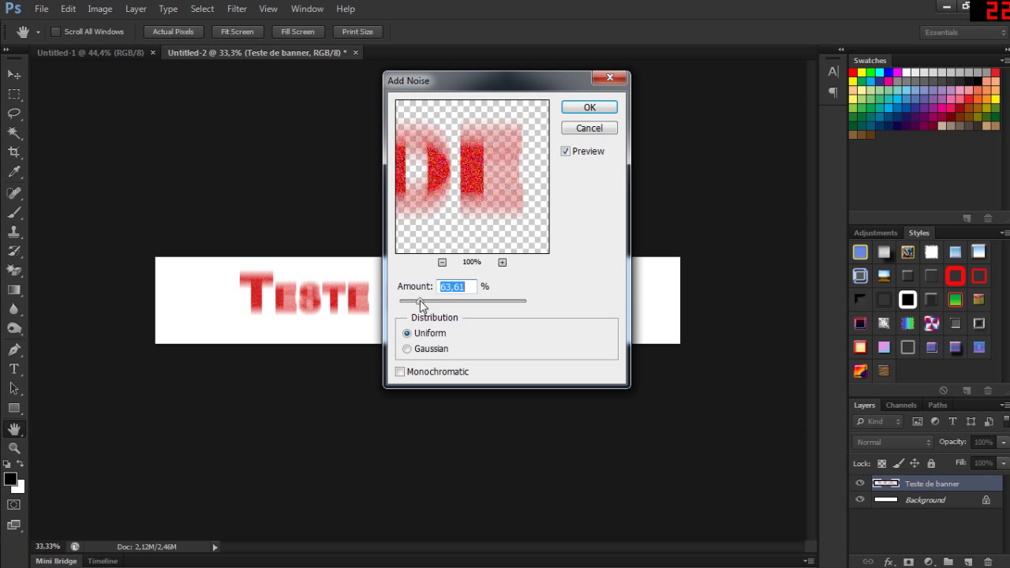
{"action": "left_click", "coordinate": [592, 112]}
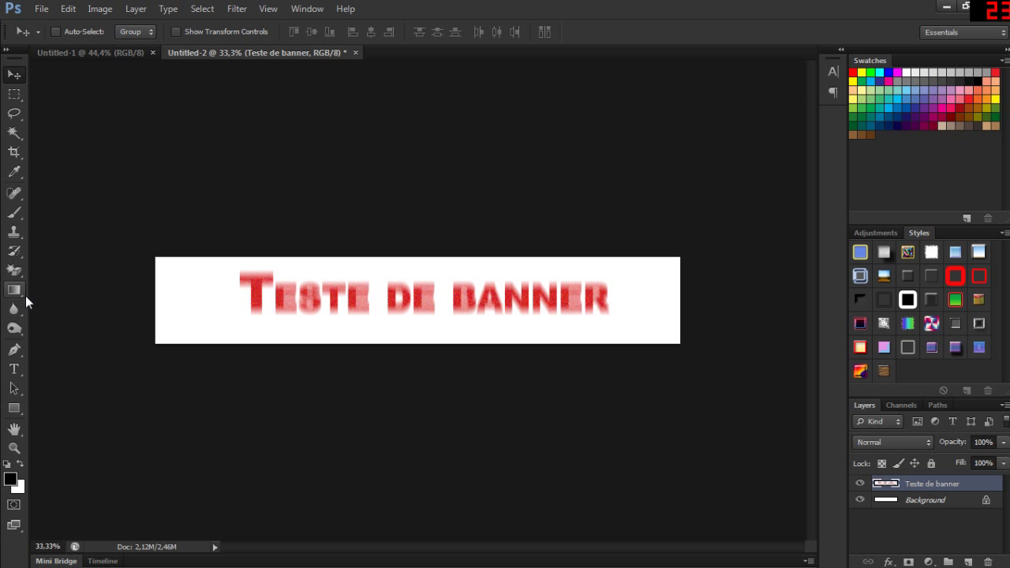
Select the Background layer and the Gradient tool, and set the foreground colour to grey.
{"action": "left_click", "coordinate": [926, 505]}
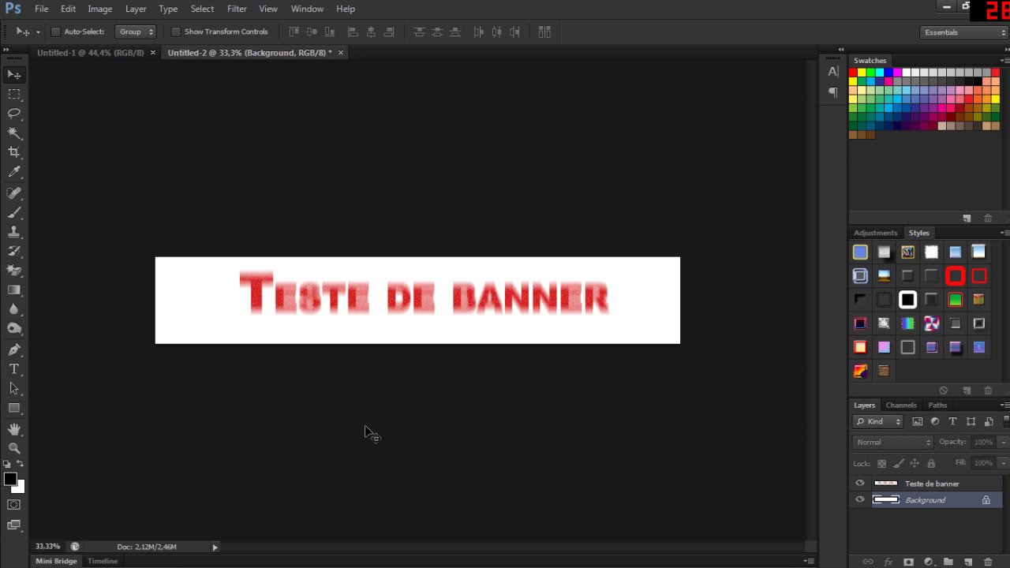
{"action": "left_click", "coordinate": [14, 290]}
{"action": "left_click", "coordinate": [906, 81]}
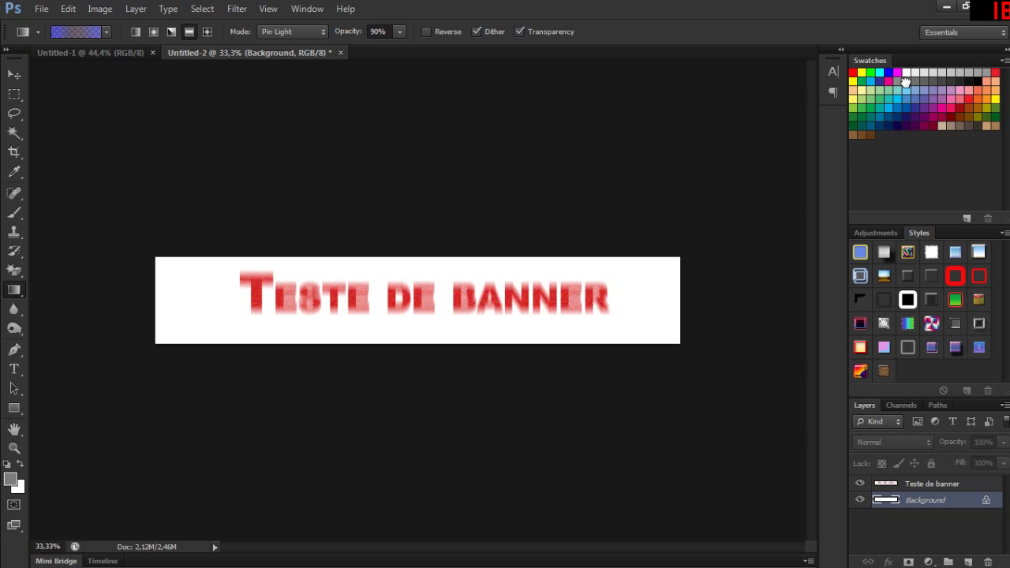
Set the foreground colour to red and choose the copper gradient preset.
{"action": "left_click", "coordinate": [996, 73]}
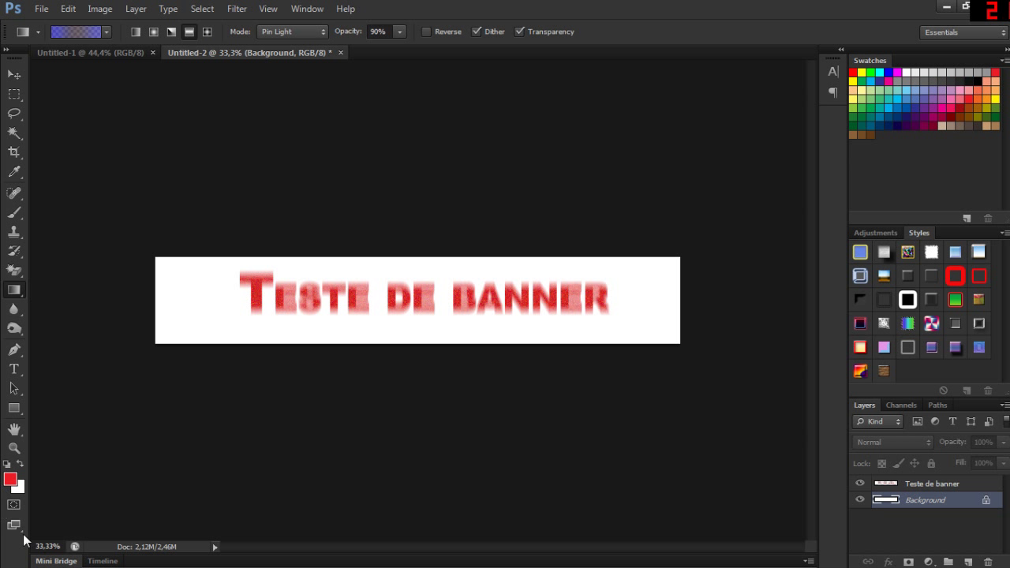
{"action": "left_click", "coordinate": [106, 32]}
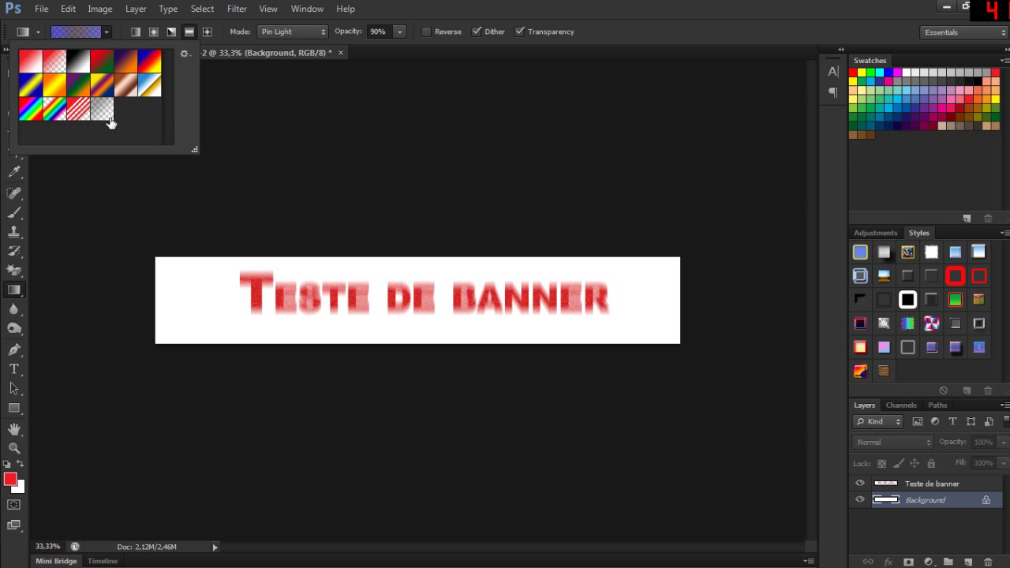
{"action": "left_click", "coordinate": [126, 84]}
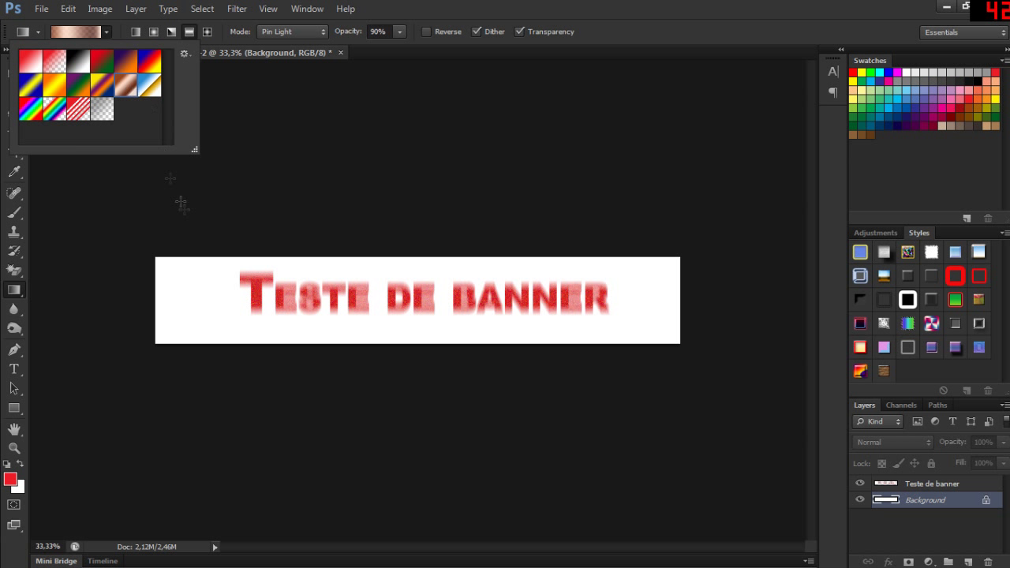
{"action": "left_click", "coordinate": [101, 210]}
Drag six overlapping copper gradient streaks across the banner background.
{"action": "left_click_drag", "start_coordinate": [412, 377], "coordinate": [493, 459]}
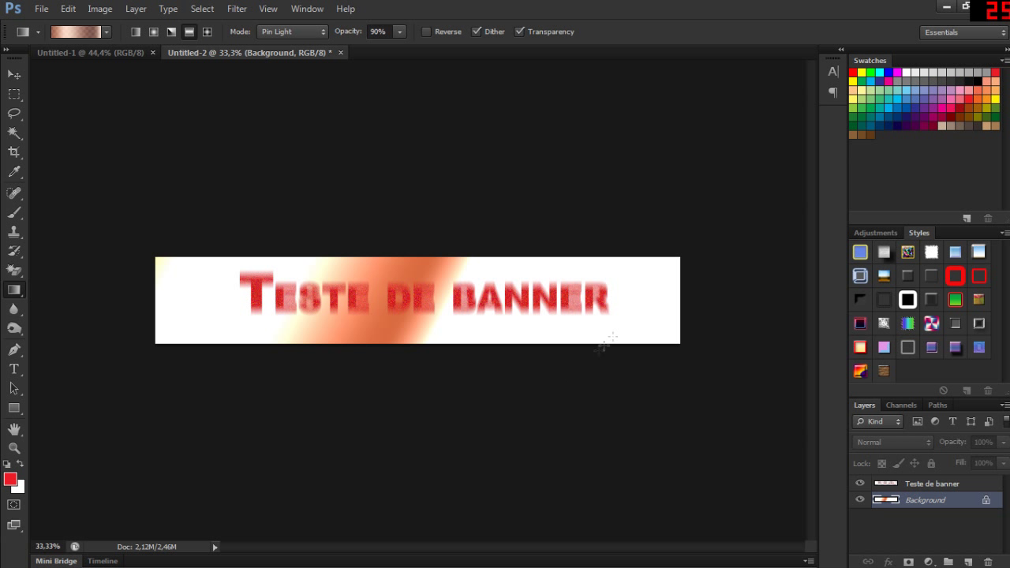
{"action": "left_click_drag", "start_coordinate": [646, 299], "coordinate": [677, 323]}
{"action": "left_click_drag", "start_coordinate": [163, 203], "coordinate": [241, 275]}
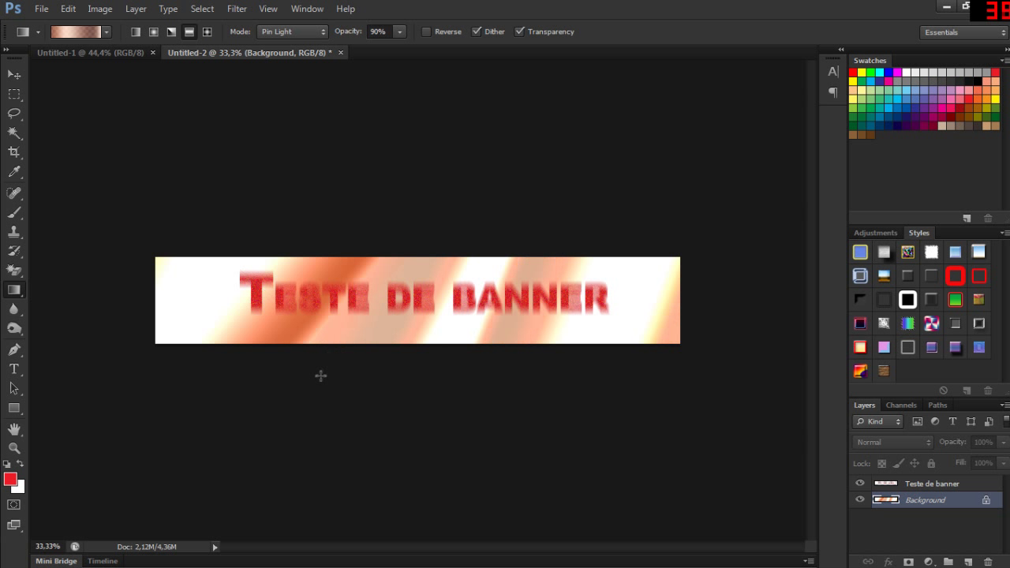
{"action": "left_click_drag", "start_coordinate": [123, 298], "coordinate": [349, 350]}
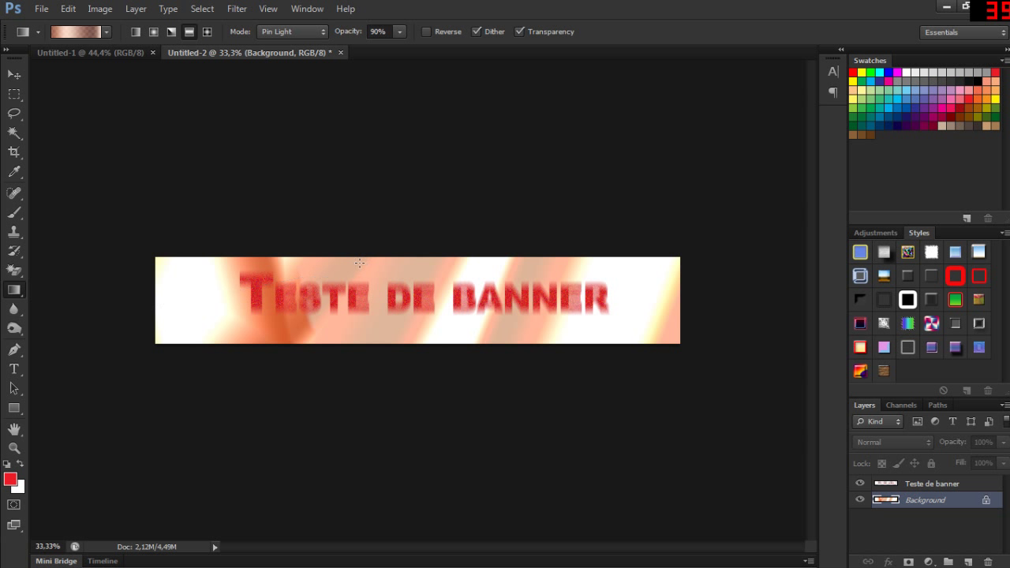
{"action": "left_click_drag", "start_coordinate": [611, 268], "coordinate": [619, 339]}
{"action": "left_click_drag", "start_coordinate": [436, 267], "coordinate": [446, 351]}
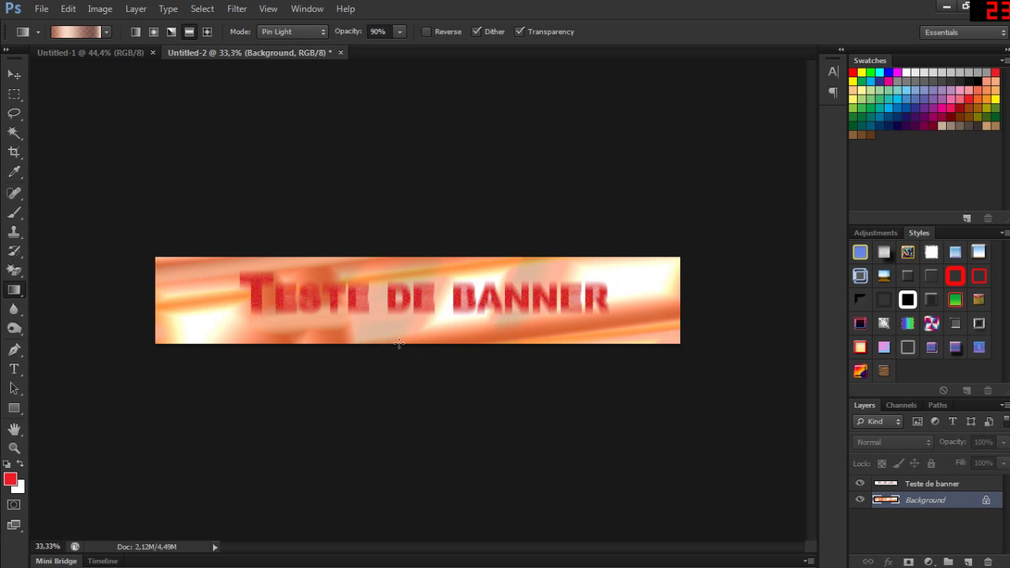
Lower the gradient opacity to 35%.
{"action": "left_click", "coordinate": [401, 32]}
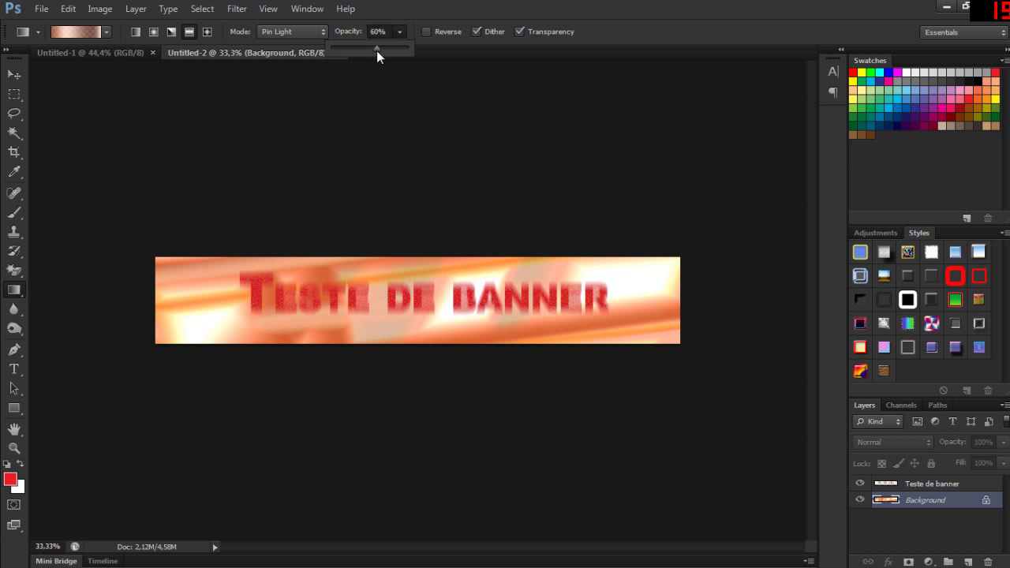
{"action": "left_click_drag", "start_coordinate": [365, 50], "coordinate": [357, 51]}
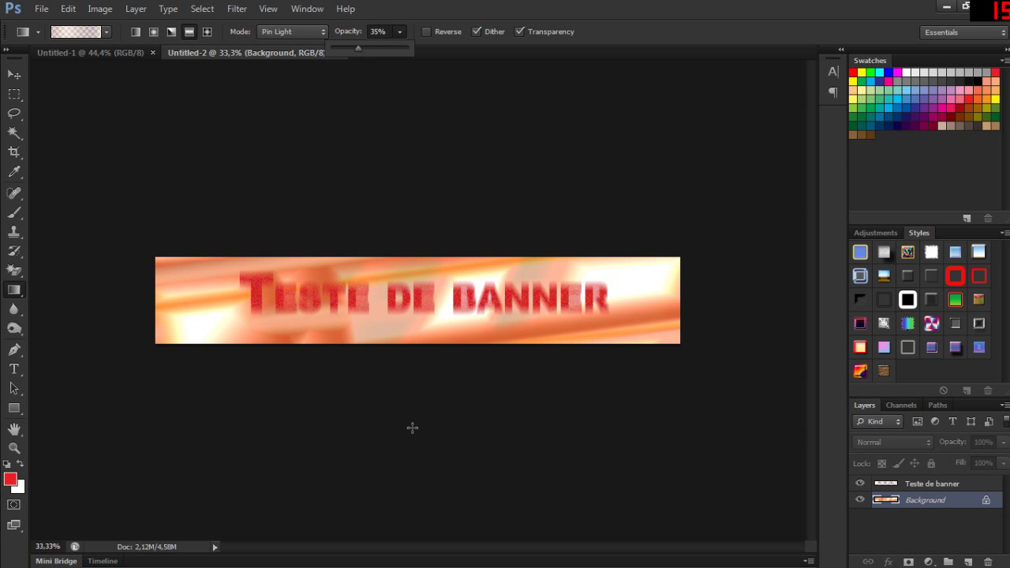
{"action": "left_click", "coordinate": [537, 431]}
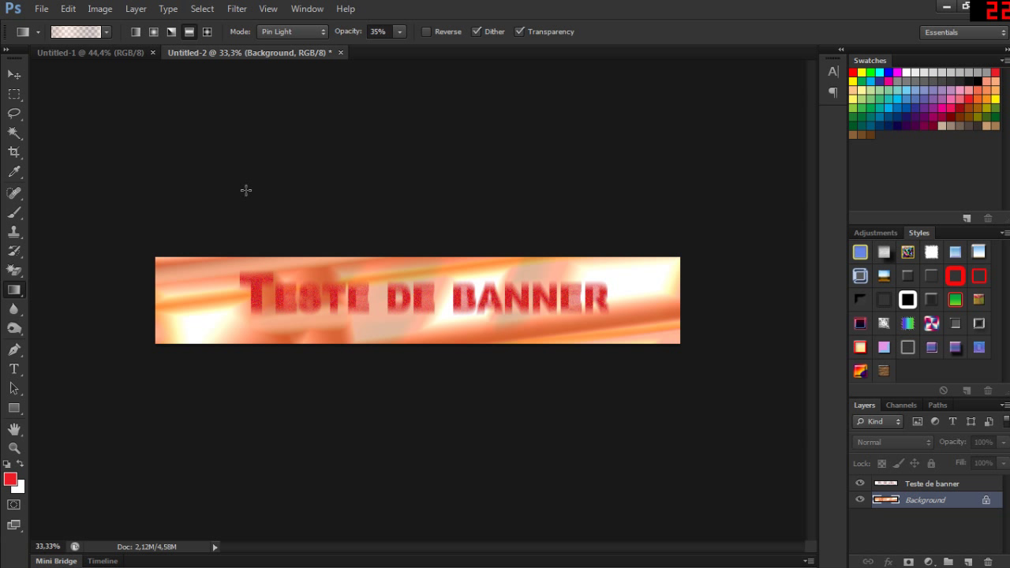
{"action": "key", "text": "ctrl+a"}
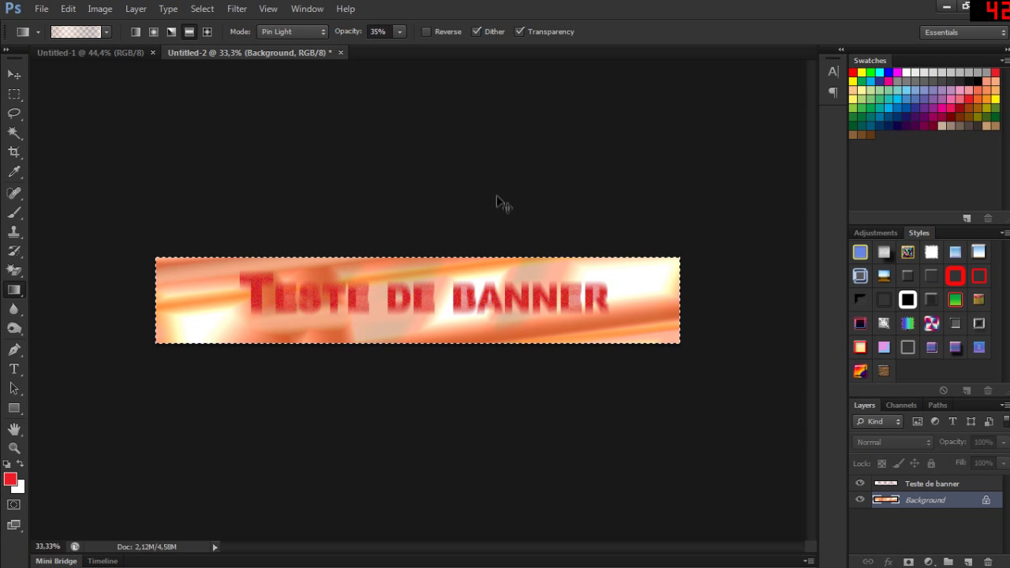
{"action": "key", "text": "BackSpace"}
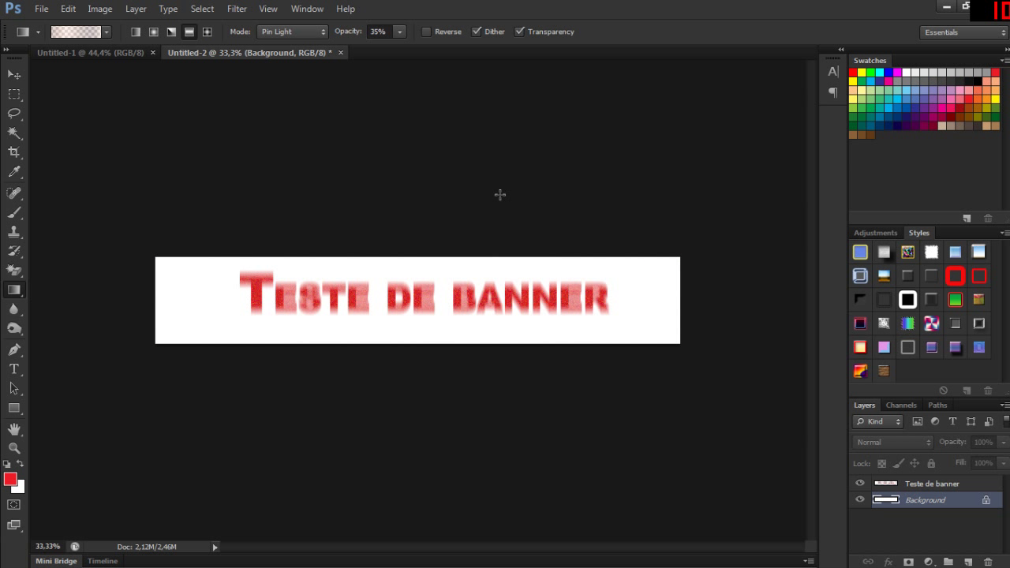
{"action": "key", "text": "ctrl+z"}
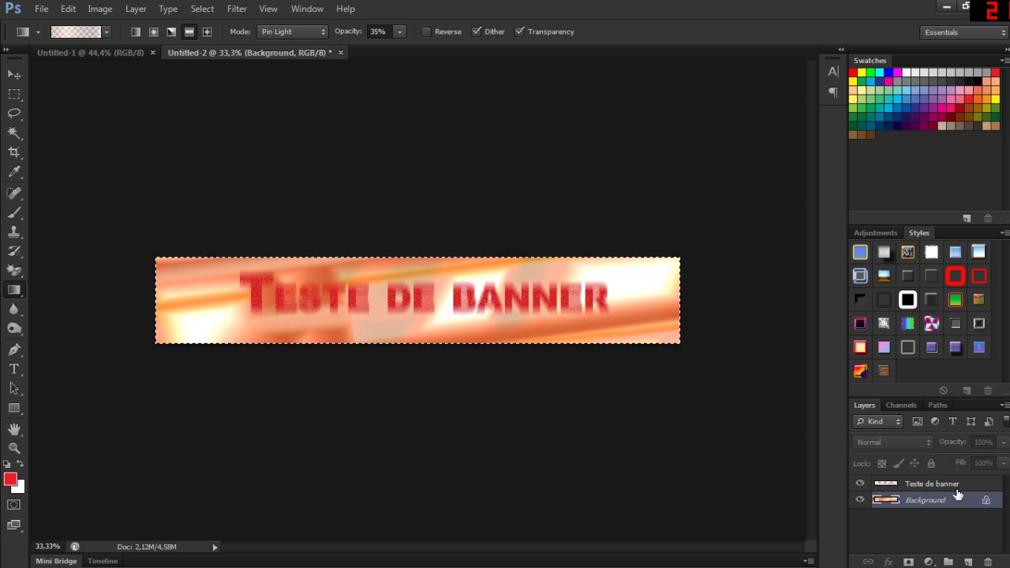
{"action": "left_click", "coordinate": [934, 487]}
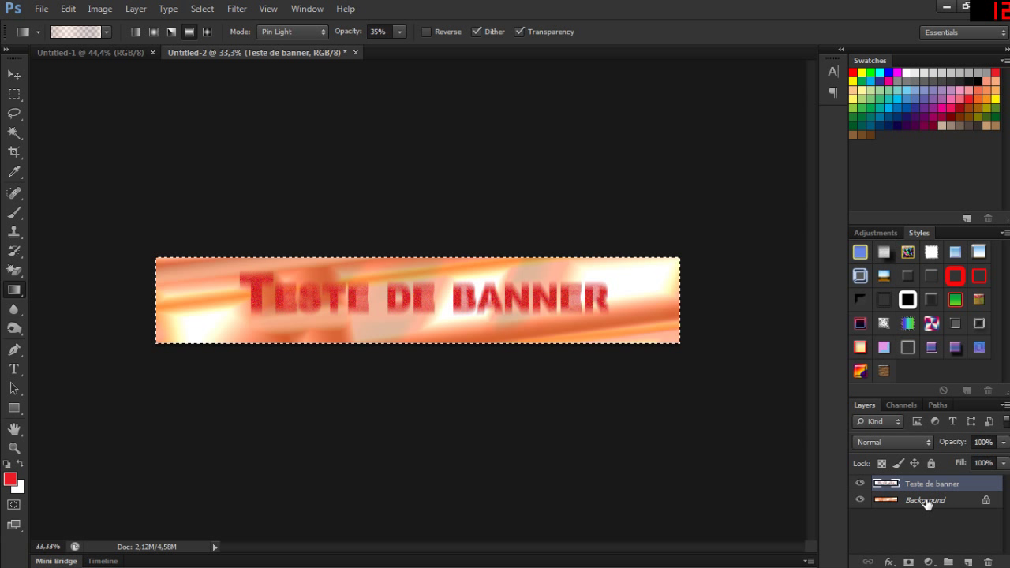
{"action": "left_click", "coordinate": [925, 500]}
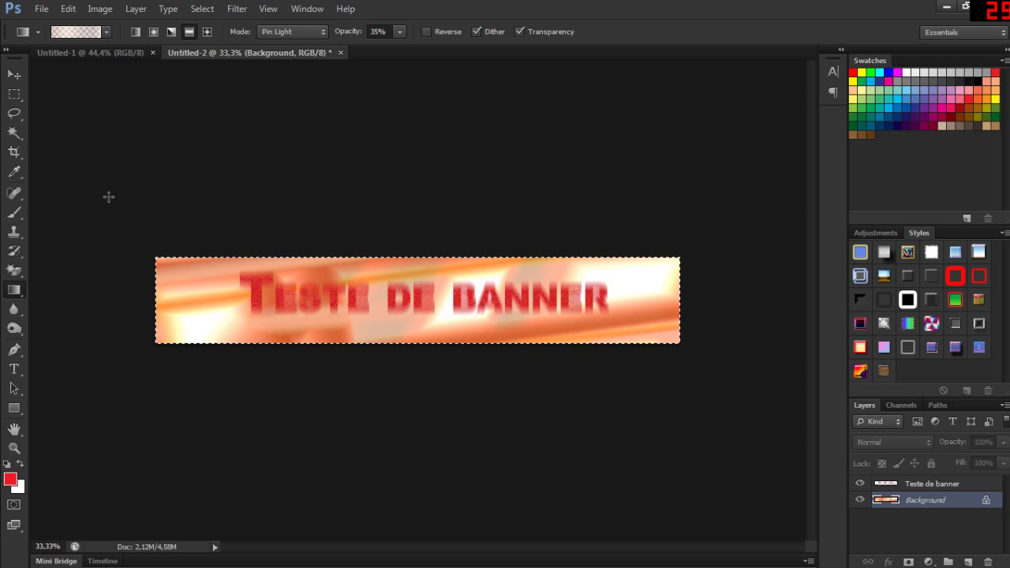
Save As to Ambiente de trabalho with file name 1 in JPEG format.
{"action": "left_click", "coordinate": [41, 9]}
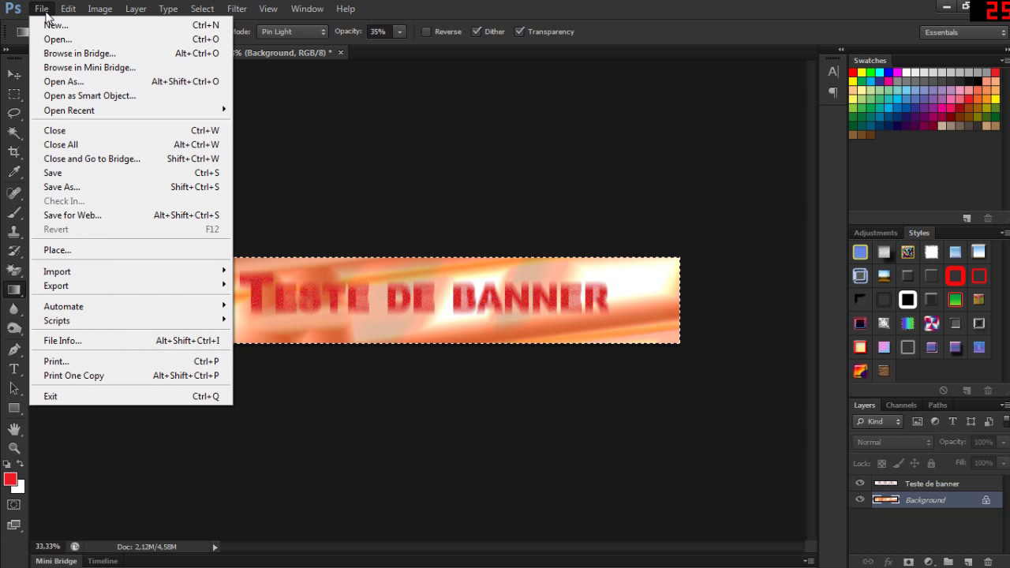
{"action": "left_click", "coordinate": [83, 173]}
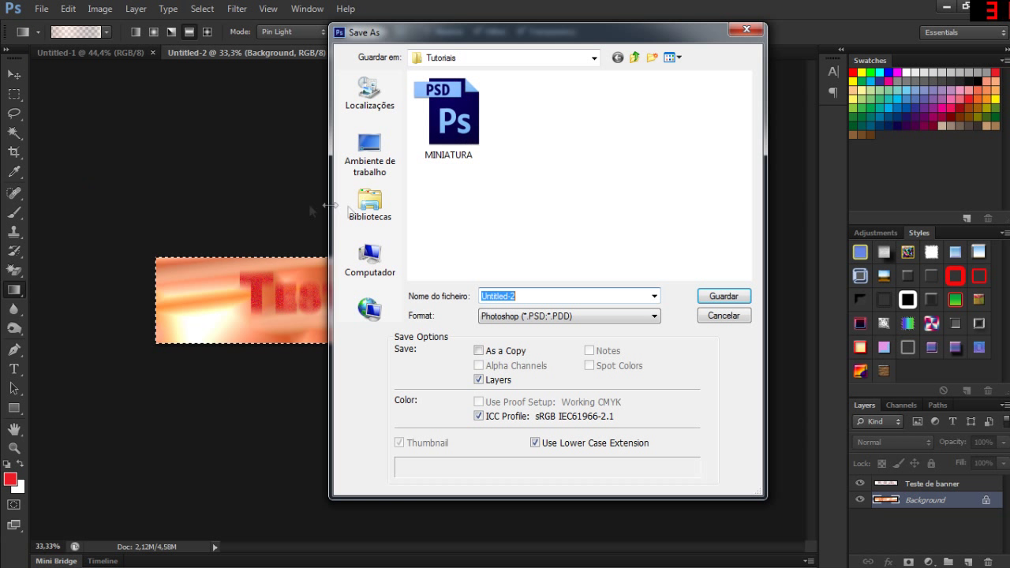
{"action": "left_click", "coordinate": [371, 154]}
{"action": "type", "text": "1"}
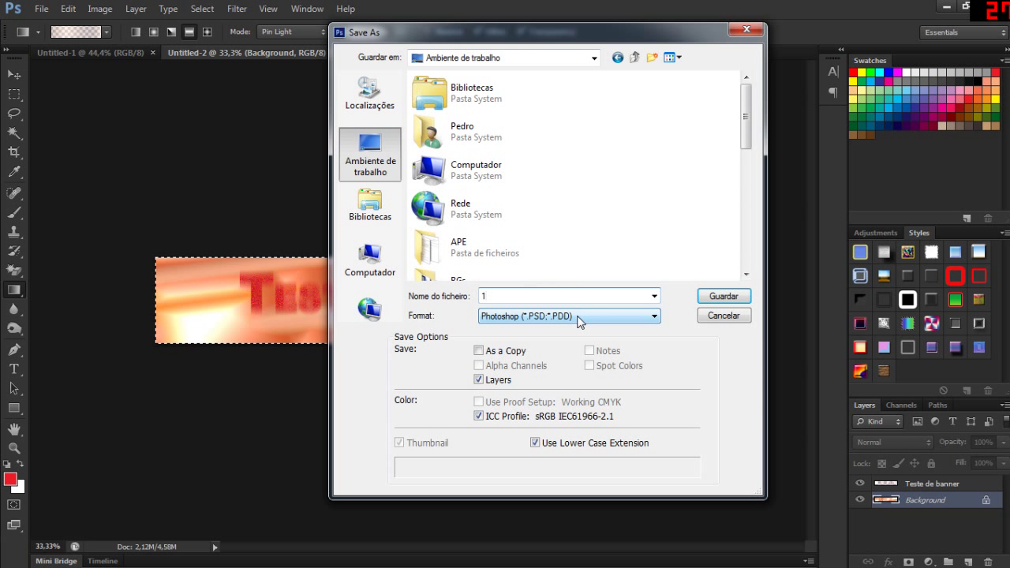
{"action": "left_click", "coordinate": [579, 317]}
{"action": "left_click", "coordinate": [531, 411]}
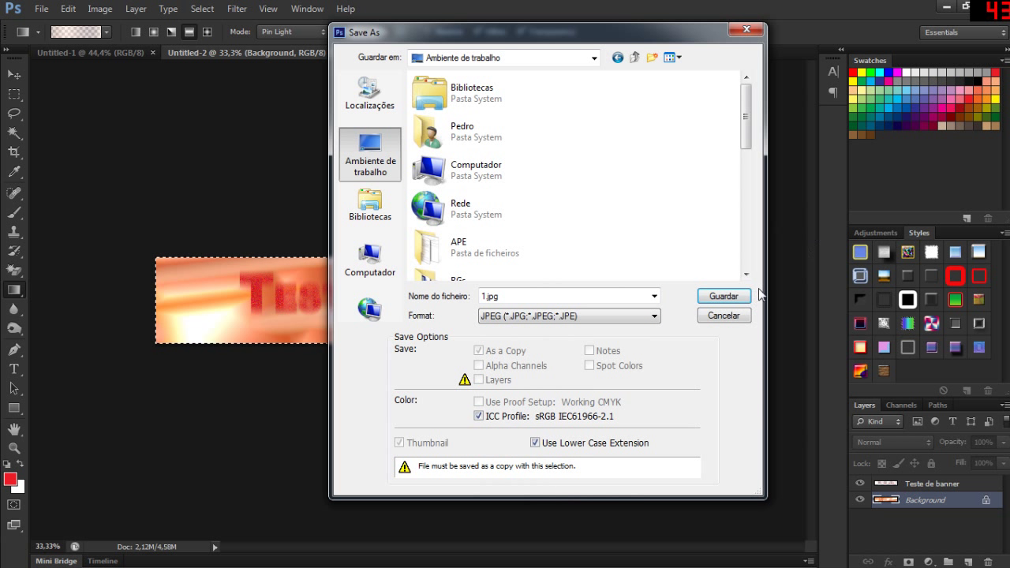
{"action": "left_click", "coordinate": [719, 303]}
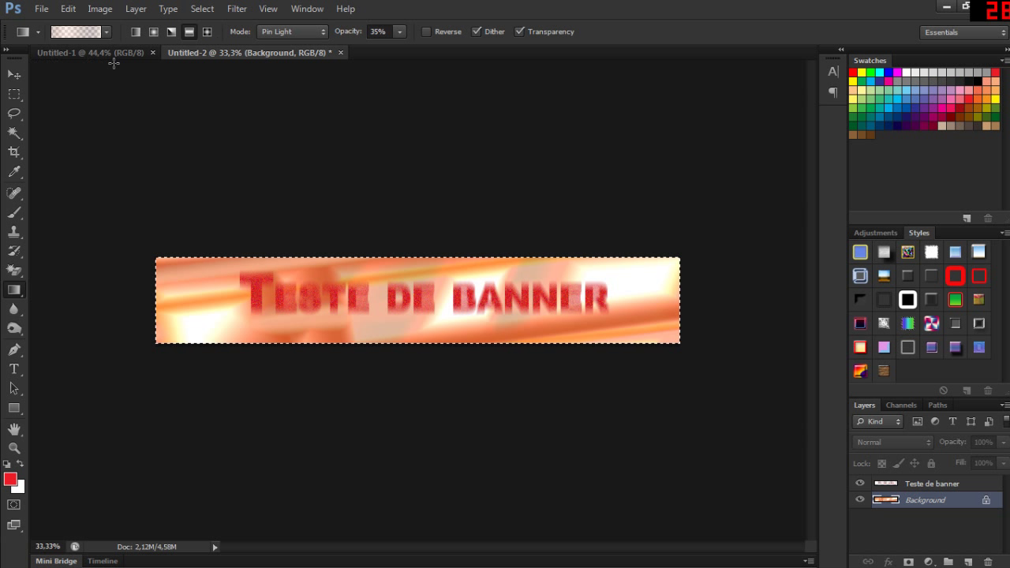
Close Untitled-2 without saving and open 1.jpg from the desktop.
{"action": "left_click", "coordinate": [340, 52]}
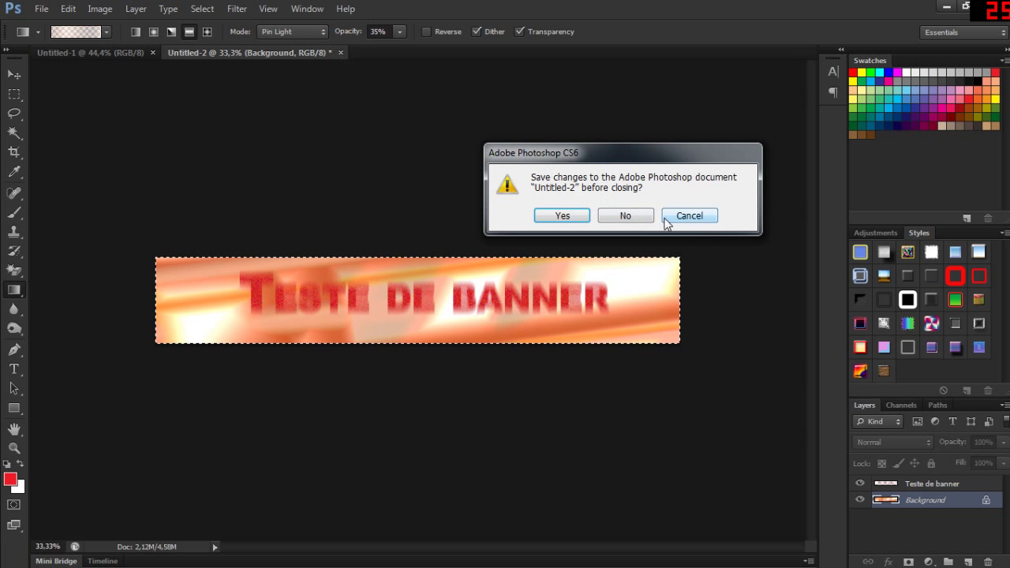
{"action": "left_click", "coordinate": [629, 220]}
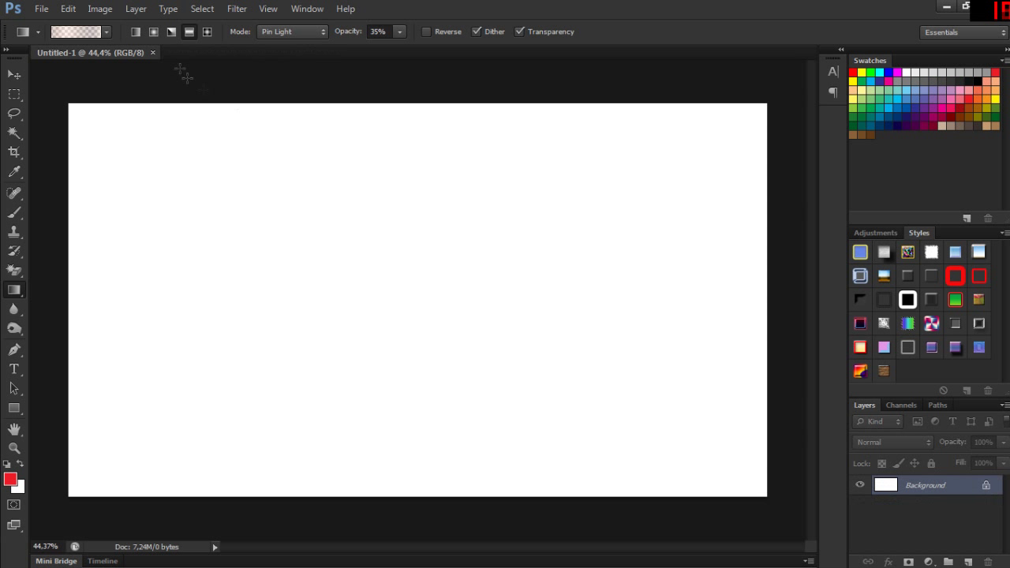
{"action": "left_click", "coordinate": [41, 9]}
{"action": "left_click", "coordinate": [52, 40]}
{"action": "type", "text": "1"}
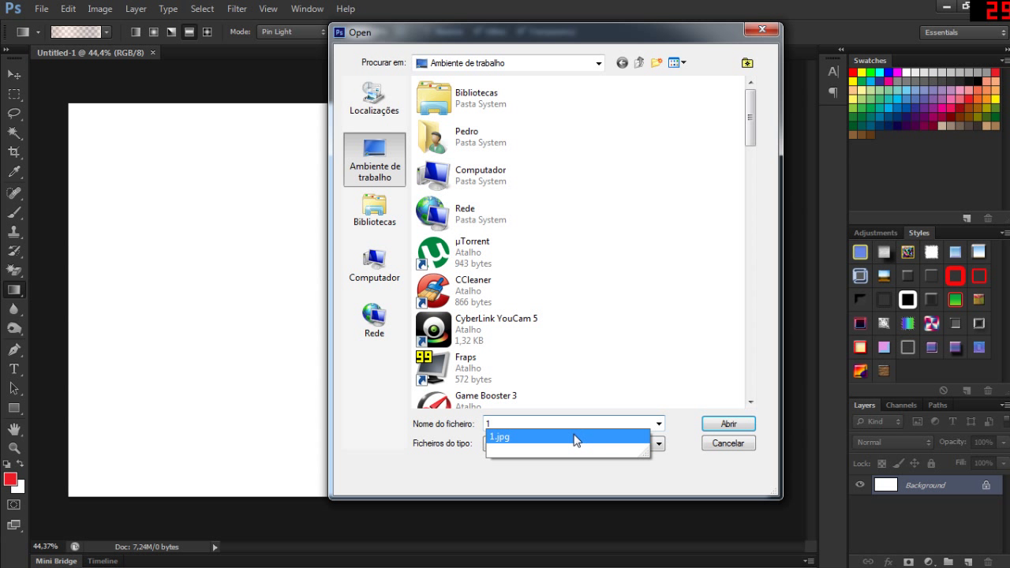
{"action": "left_click", "coordinate": [563, 439]}
{"action": "left_click", "coordinate": [716, 427]}
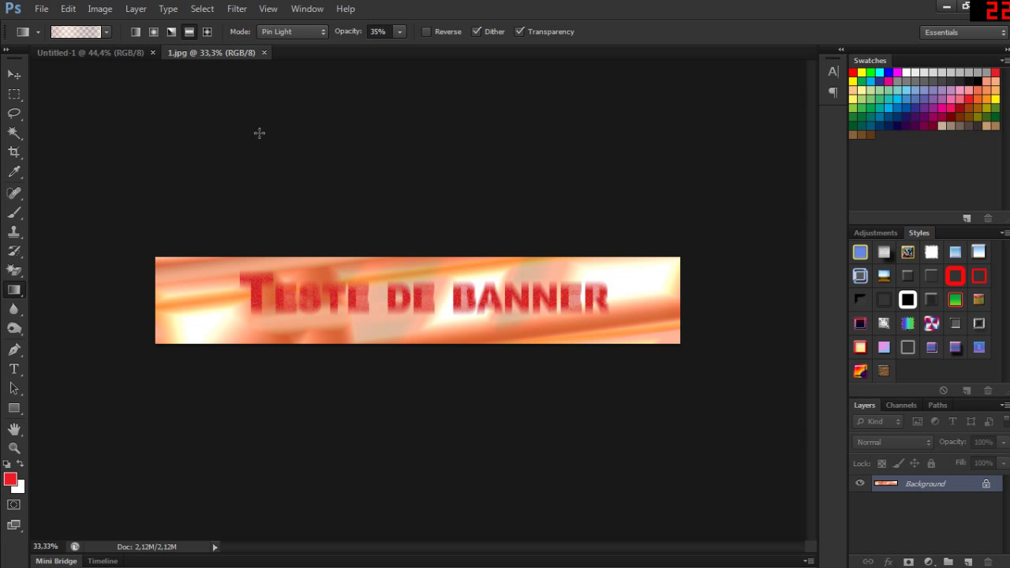
Copy the whole 1.jpg image and paste it into Untitled-1 as Layer 1.
{"action": "key", "text": "ctrl+a"}
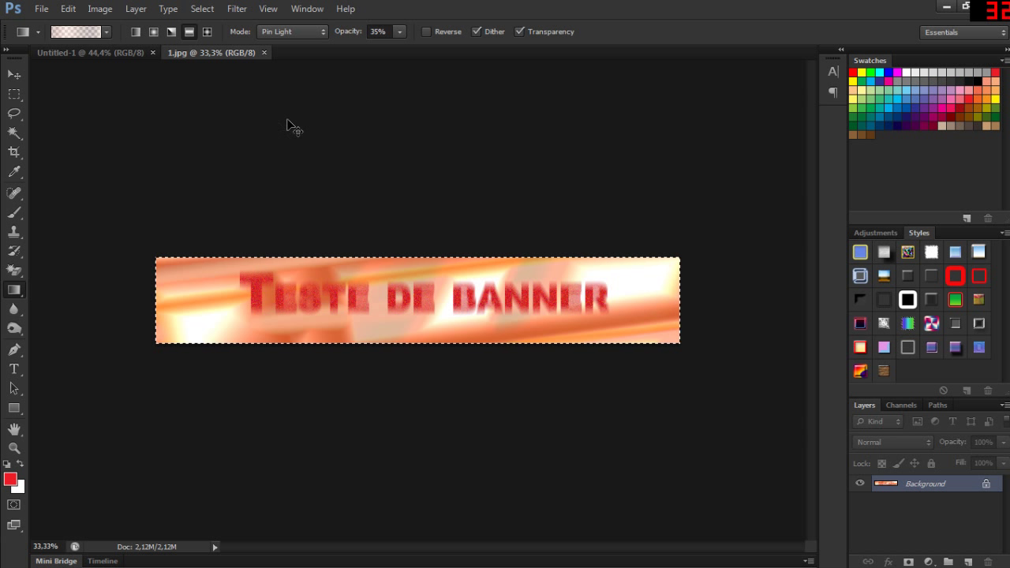
{"action": "left_click", "coordinate": [122, 55]}
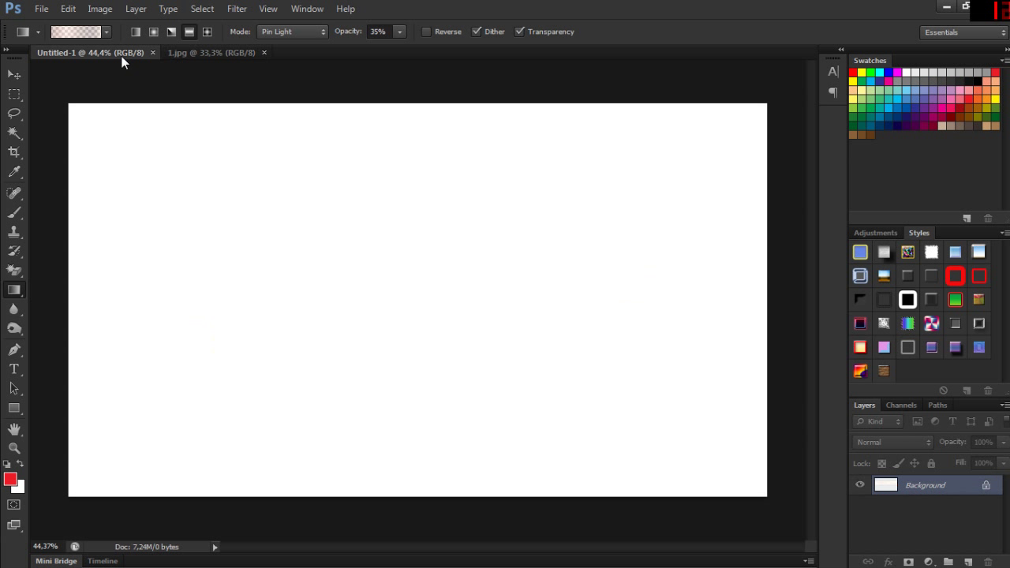
{"action": "key", "text": "ctrl+v"}
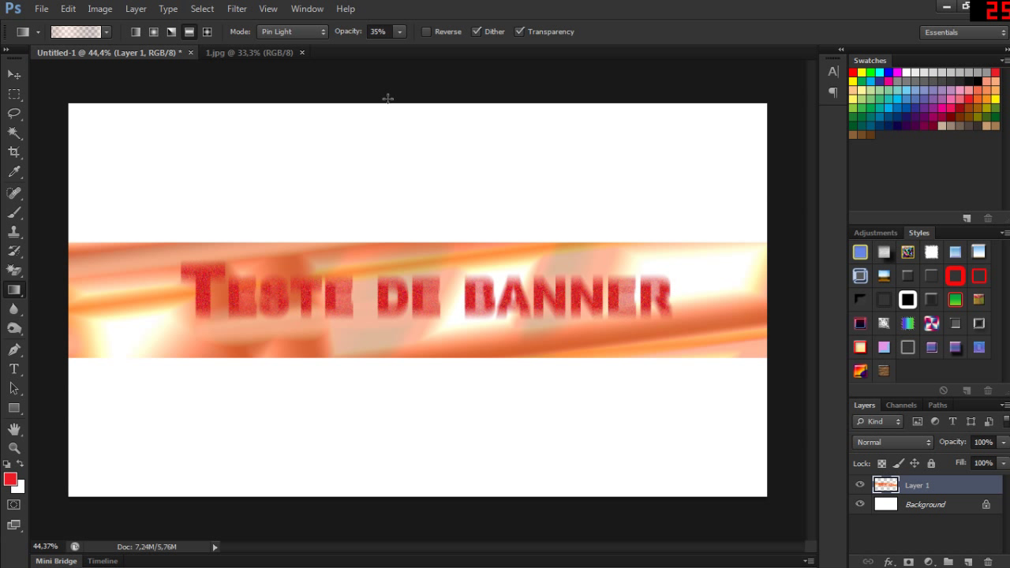
{"action": "left_click", "coordinate": [68, 8]}
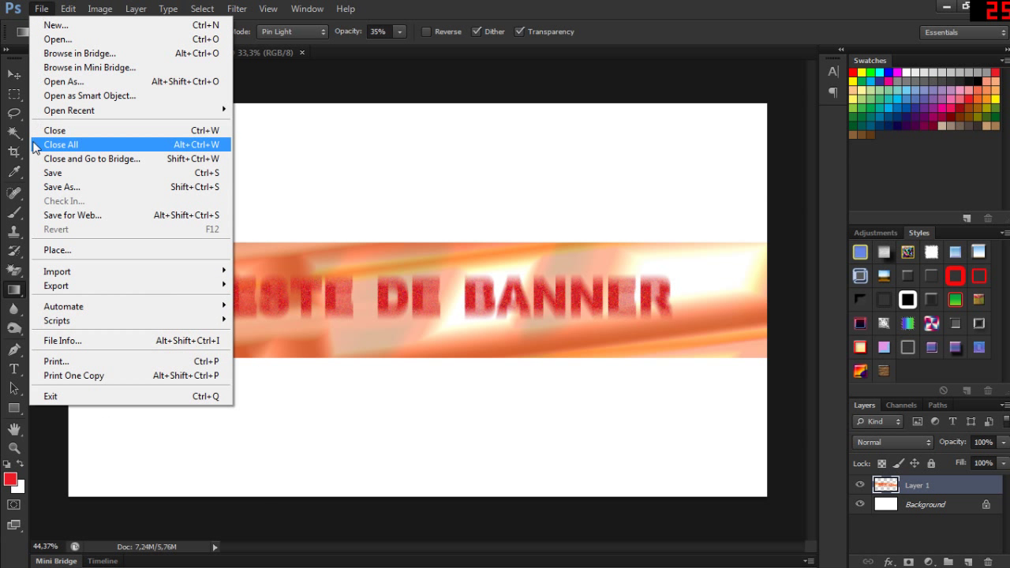
Try saving over 1.jpg as JPEG and dismiss the could-not-save error.
{"action": "left_click", "coordinate": [112, 189]}
{"action": "type", "text": "1"}
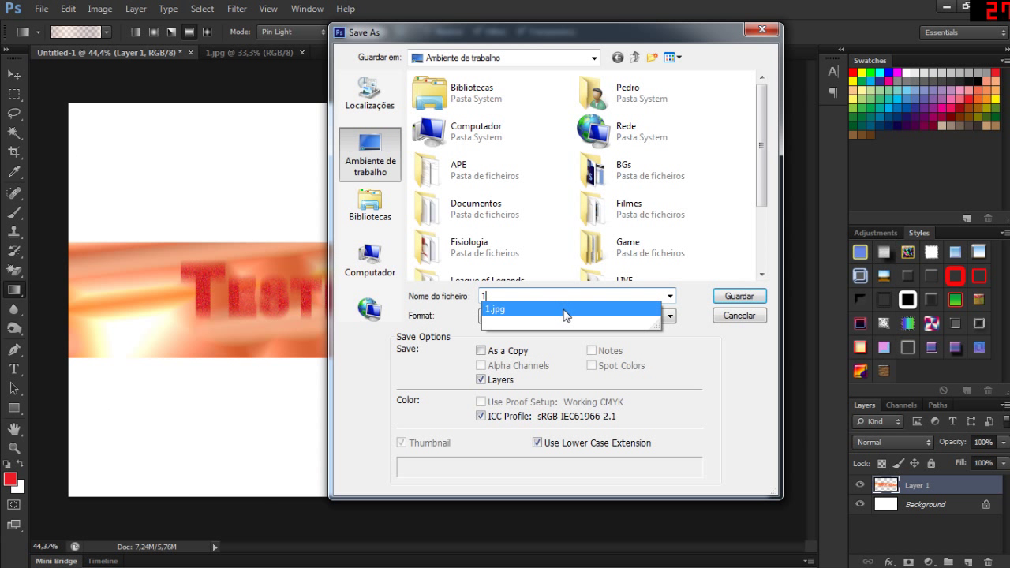
{"action": "left_click", "coordinate": [572, 310]}
{"action": "left_click", "coordinate": [571, 315]}
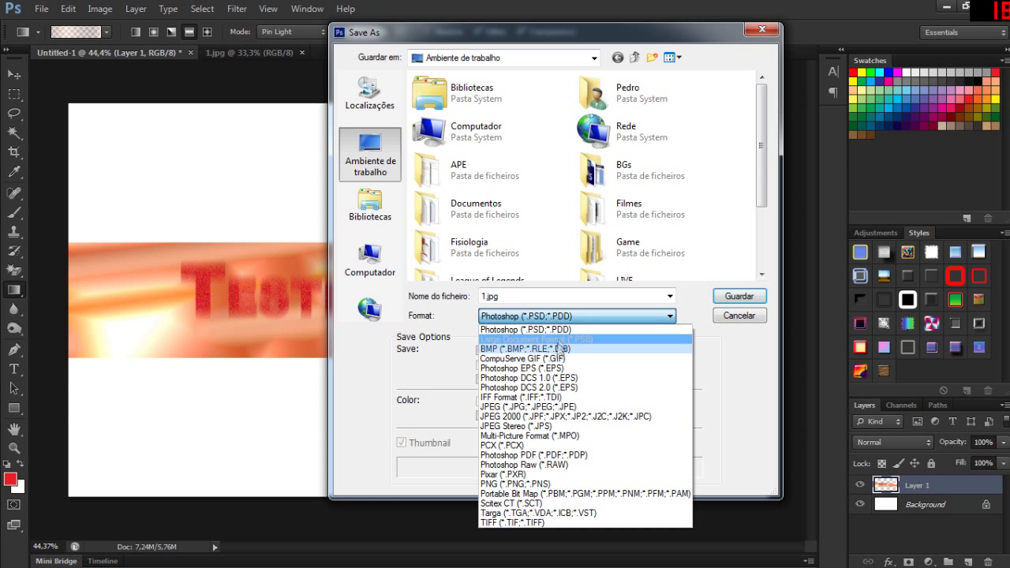
{"action": "left_click", "coordinate": [530, 406]}
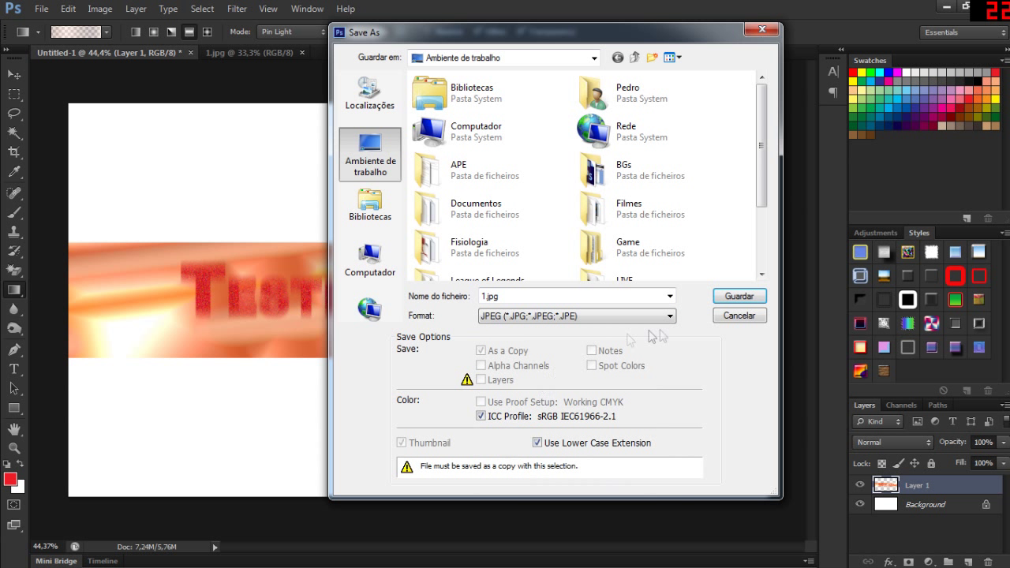
{"action": "left_click", "coordinate": [745, 298]}
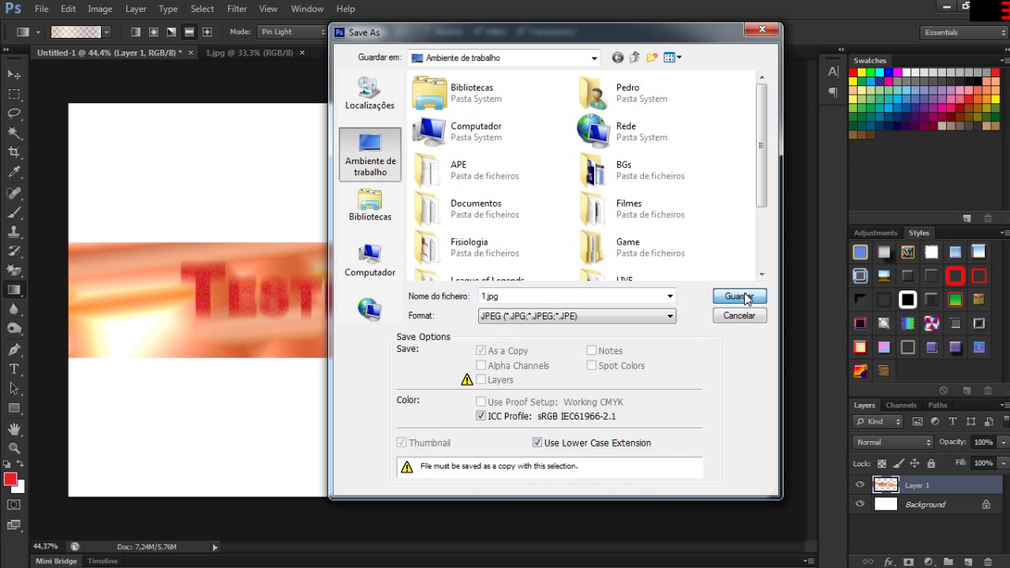
{"action": "left_click", "coordinate": [586, 216]}
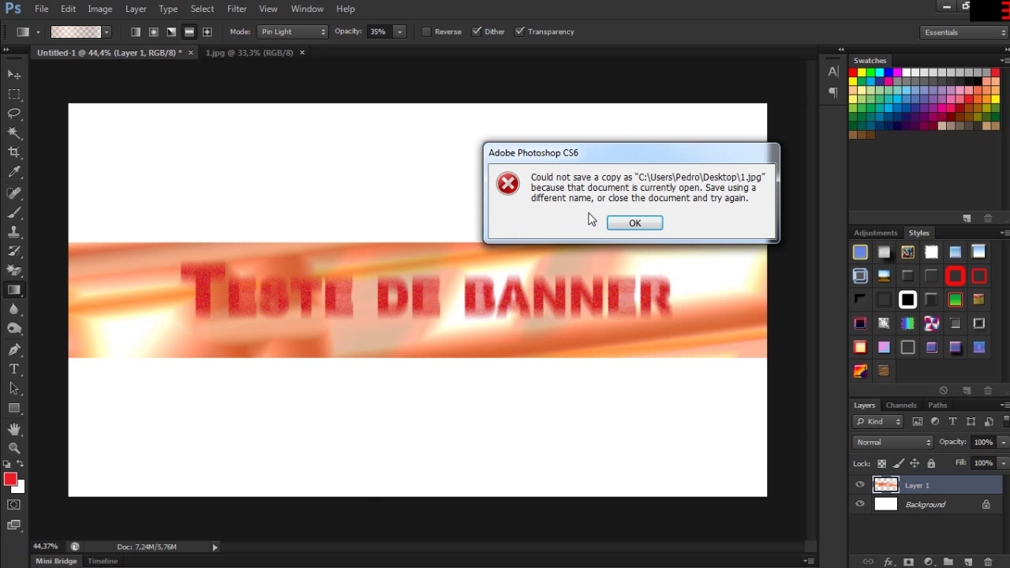
{"action": "left_click", "coordinate": [634, 224]}
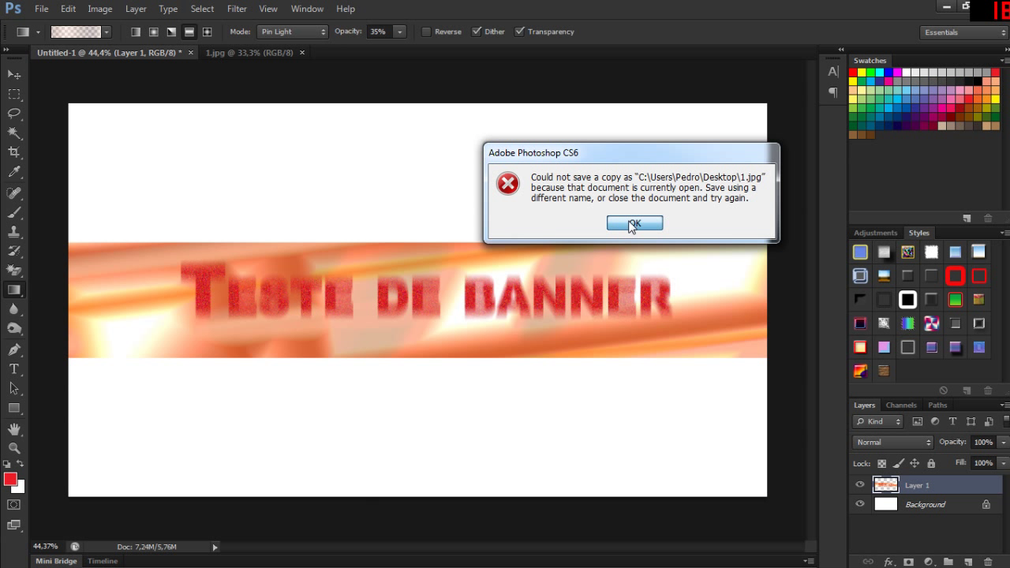
Save the Untitled-1 layout as JPEG 2.jpg at quality 11 Maximum.
{"action": "left_click", "coordinate": [272, 54]}
{"action": "left_click", "coordinate": [84, 53]}
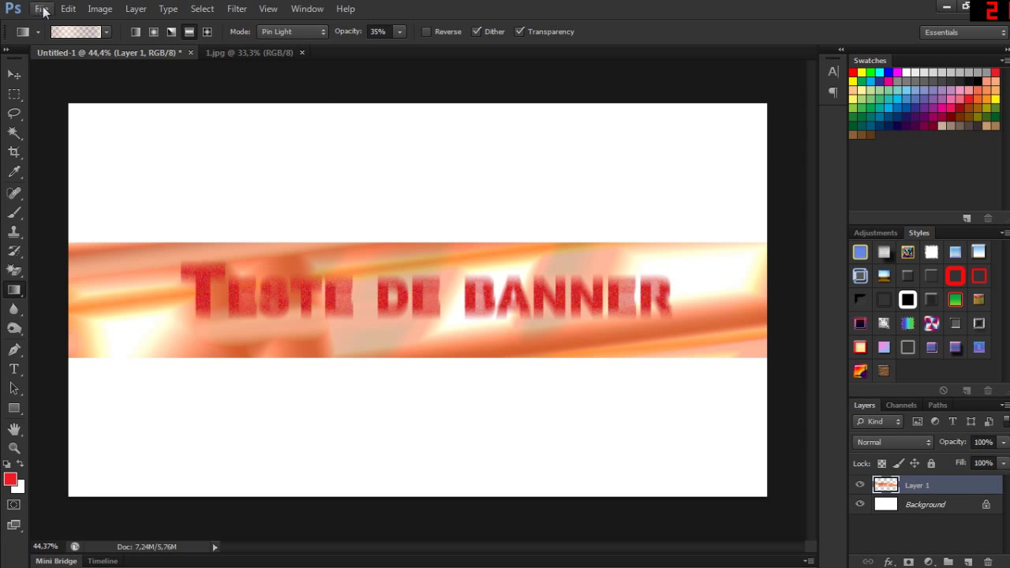
{"action": "left_click", "coordinate": [41, 9]}
{"action": "left_click", "coordinate": [69, 189]}
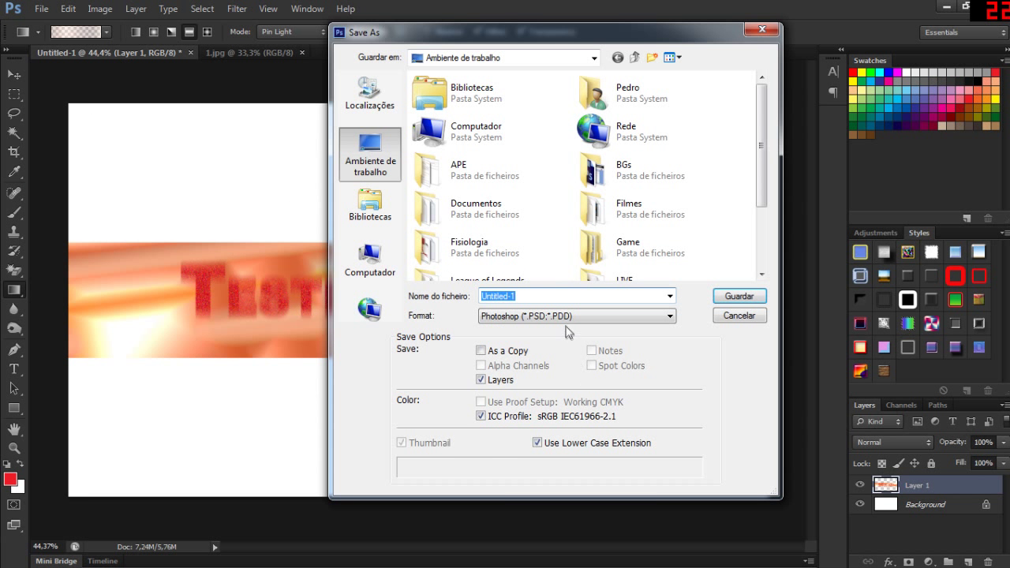
{"action": "left_click", "coordinate": [572, 316]}
{"action": "left_click", "coordinate": [510, 416]}
{"action": "type", "text": "2"}
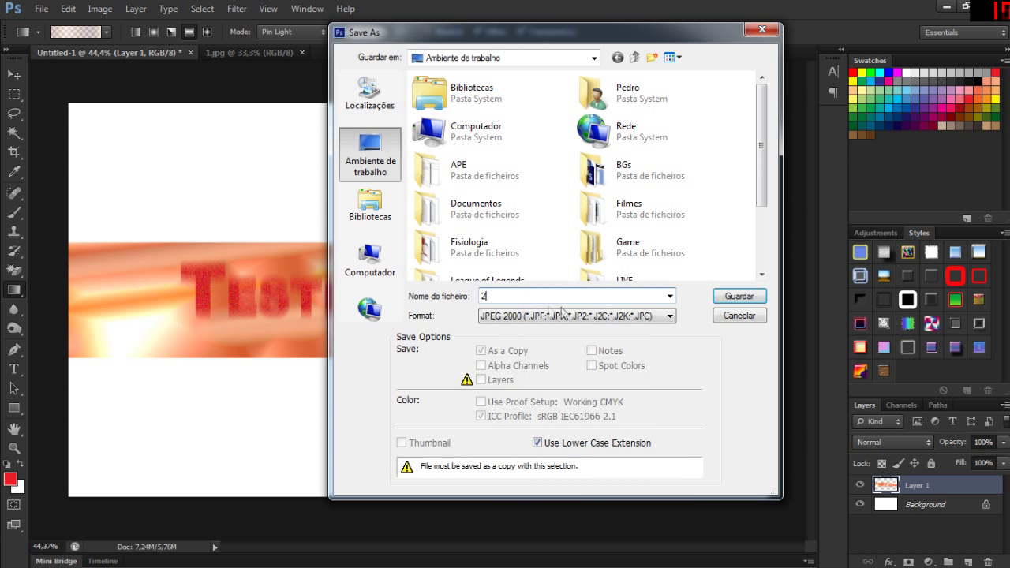
{"action": "left_click", "coordinate": [622, 316]}
{"action": "left_click", "coordinate": [552, 407]}
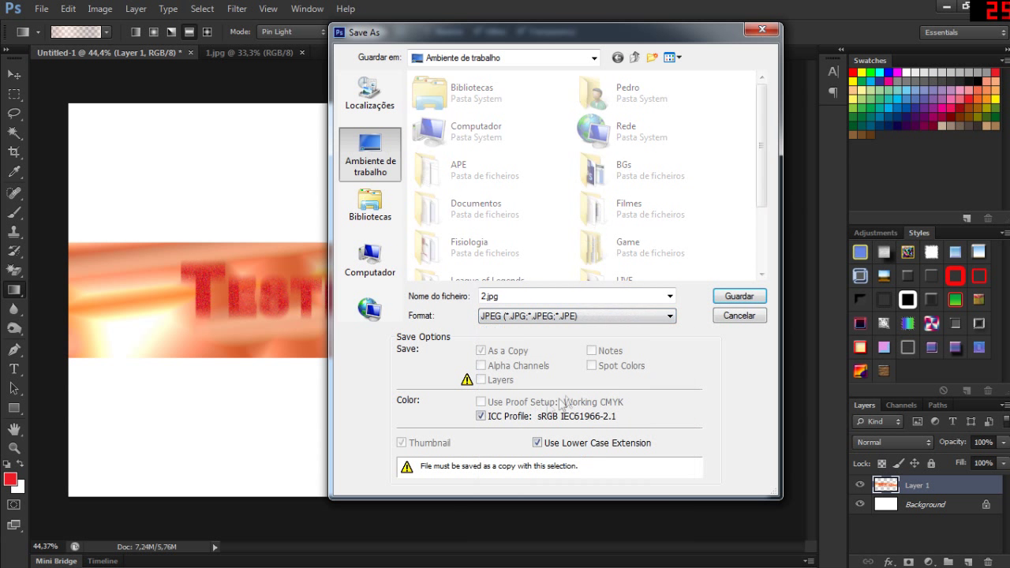
{"action": "left_click", "coordinate": [739, 297]}
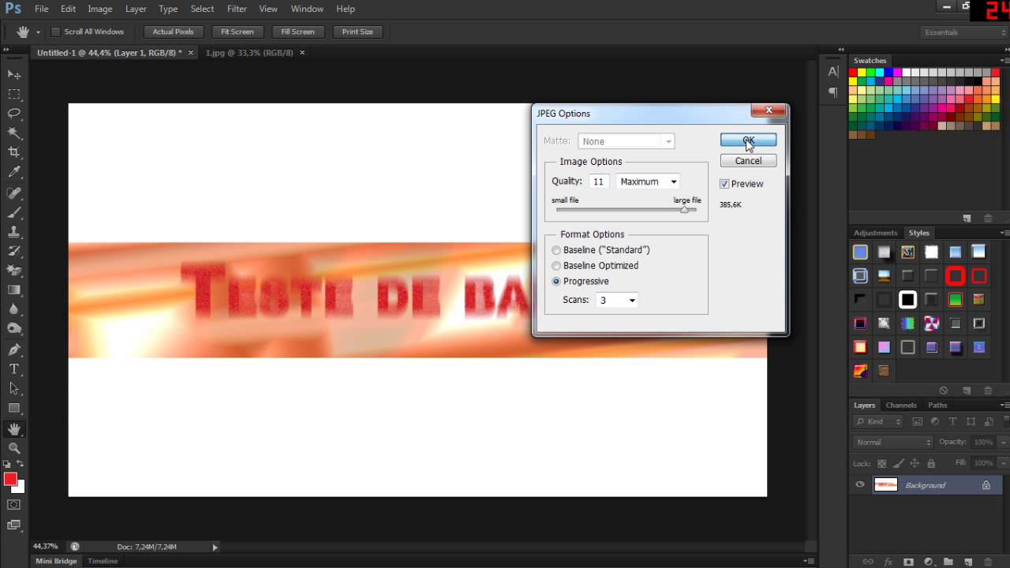
{"action": "left_click", "coordinate": [748, 140]}
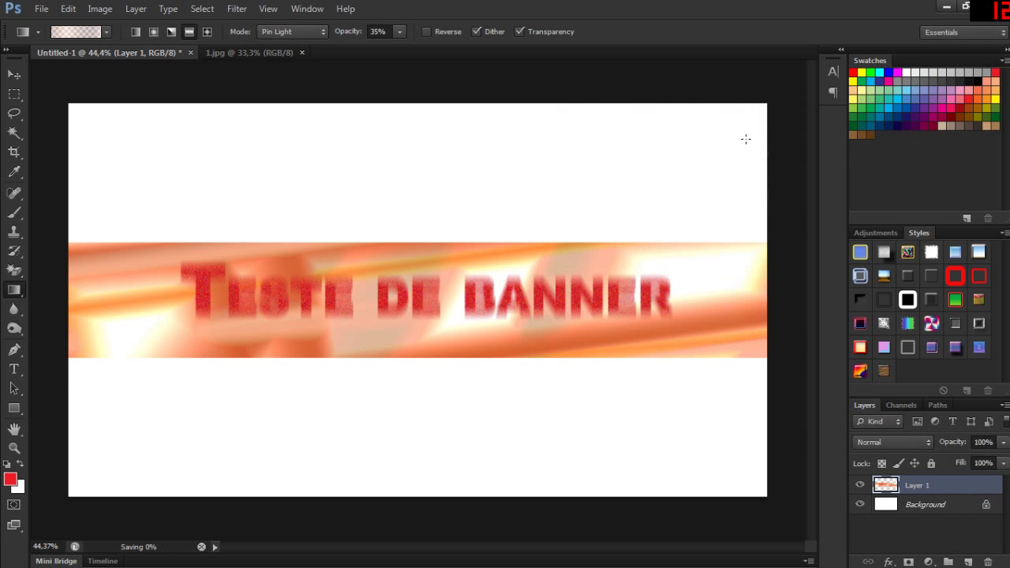
Start closing Untitled-1, cancel the save prompt, and switch to the YouTube browser window.
{"action": "left_click", "coordinate": [190, 53]}
{"action": "left_click", "coordinate": [562, 219]}
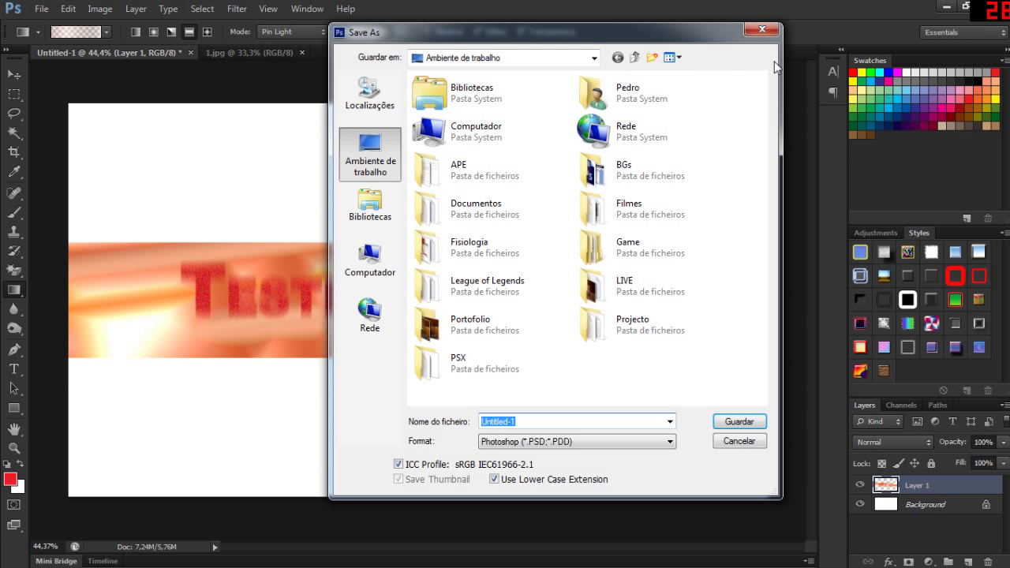
{"action": "left_click", "coordinate": [763, 30]}
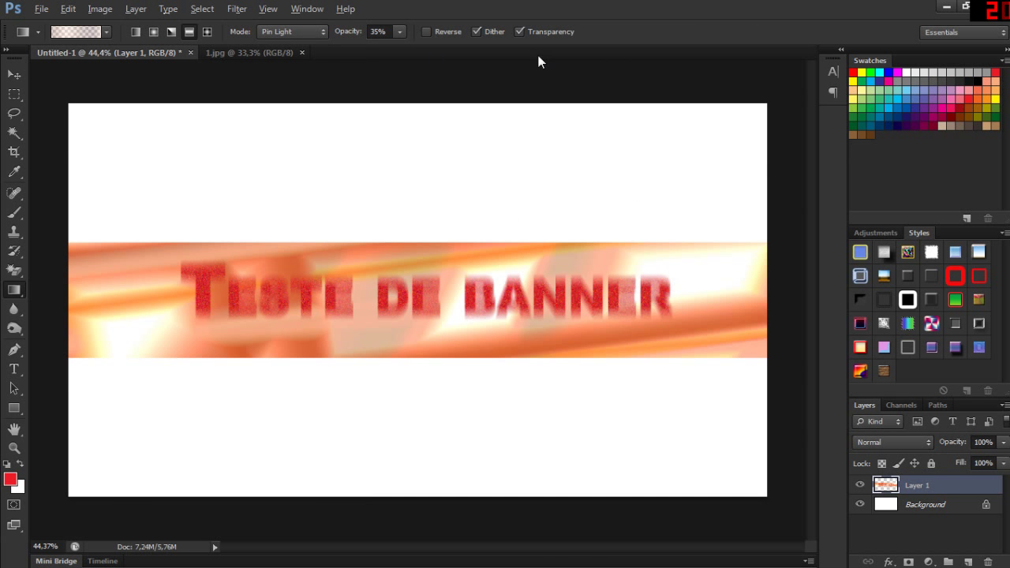
{"action": "key", "text": "alt+Tab"}
{"action": "key", "text": "alt+Tab"}
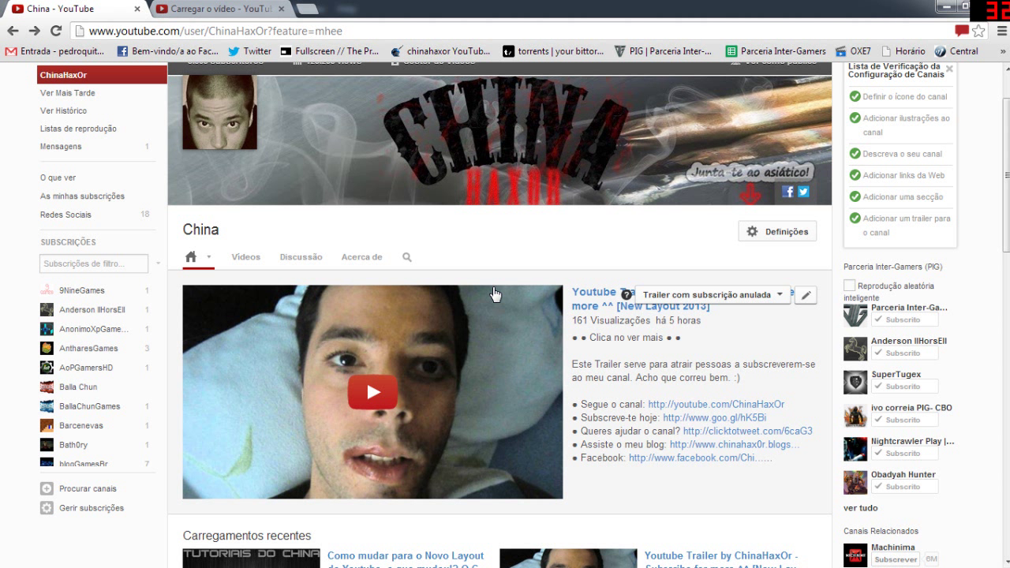
Via Editar ilustração do canal, upload image 2 from Ambiente de trabalho as channel art.
{"action": "scroll", "coordinate": [495, 294], "scroll_direction": "up", "scroll_amount": 1}
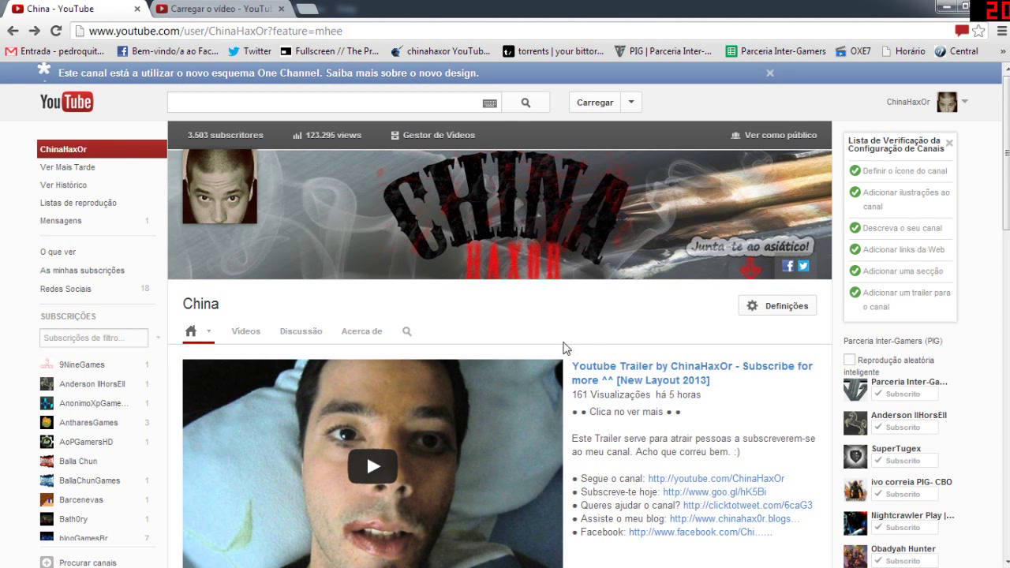
{"action": "mouse_move", "coordinate": [648, 182]}
{"action": "left_click", "coordinate": [807, 177]}
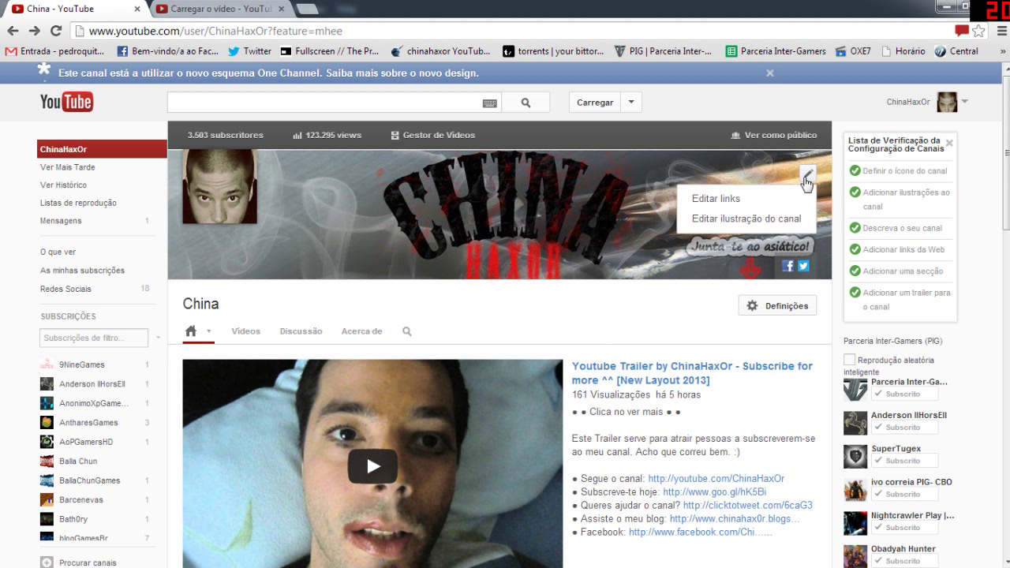
{"action": "left_click", "coordinate": [734, 221]}
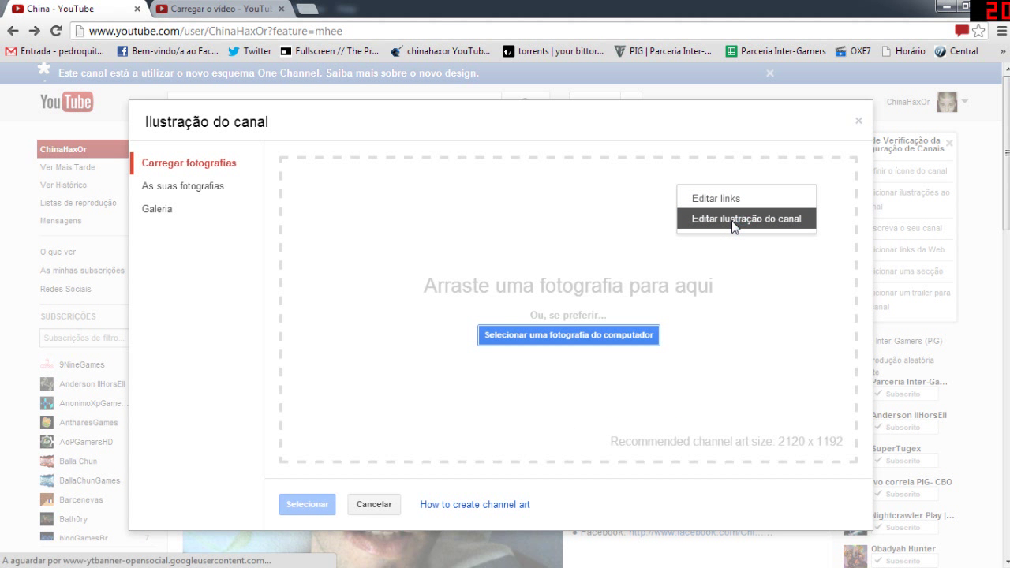
{"action": "left_click", "coordinate": [521, 336]}
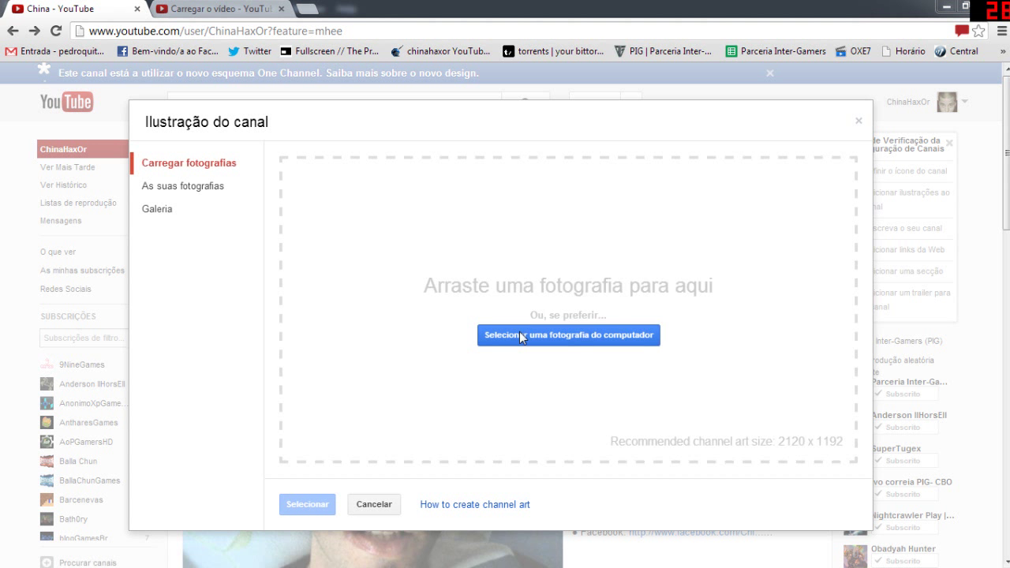
{"action": "left_click", "coordinate": [600, 252]}
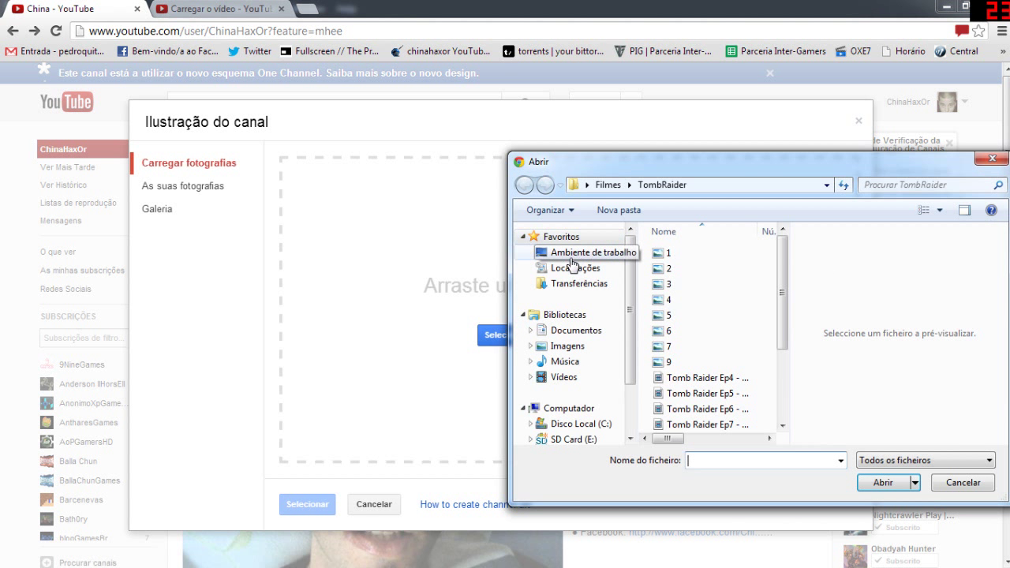
{"action": "left_click_drag", "start_coordinate": [784, 311], "coordinate": [786, 355]}
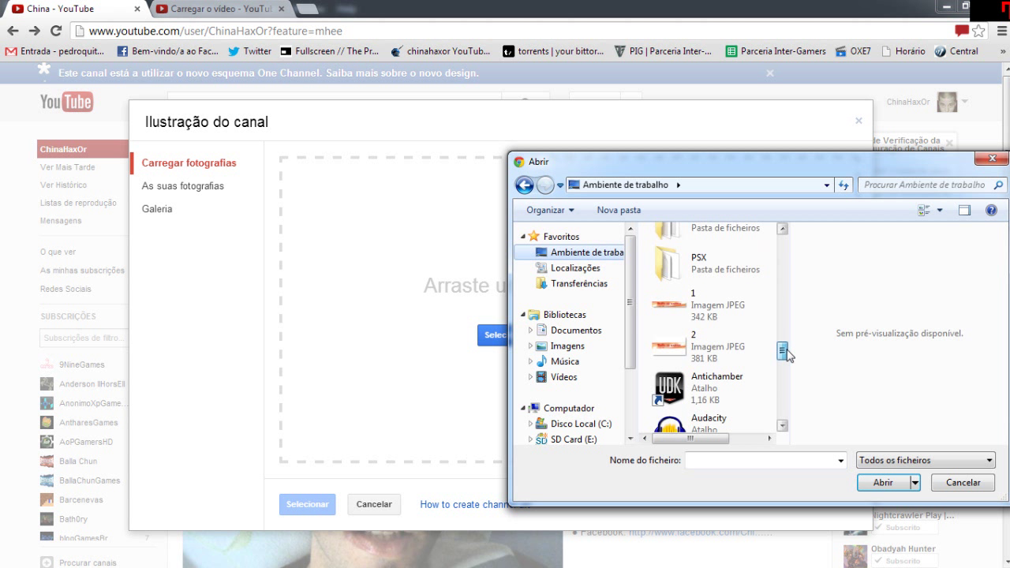
{"action": "left_click", "coordinate": [720, 341]}
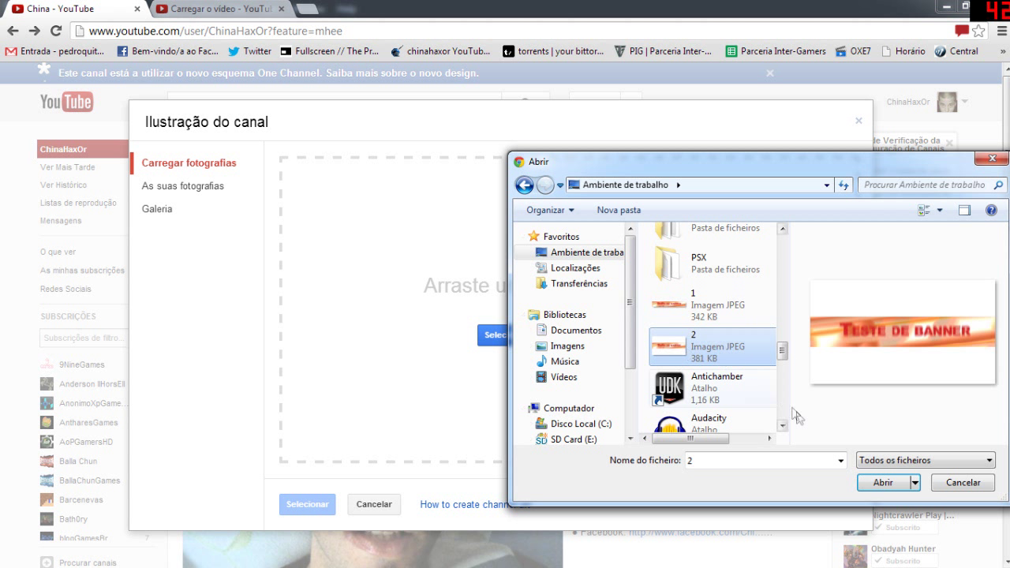
{"action": "left_click", "coordinate": [884, 483]}
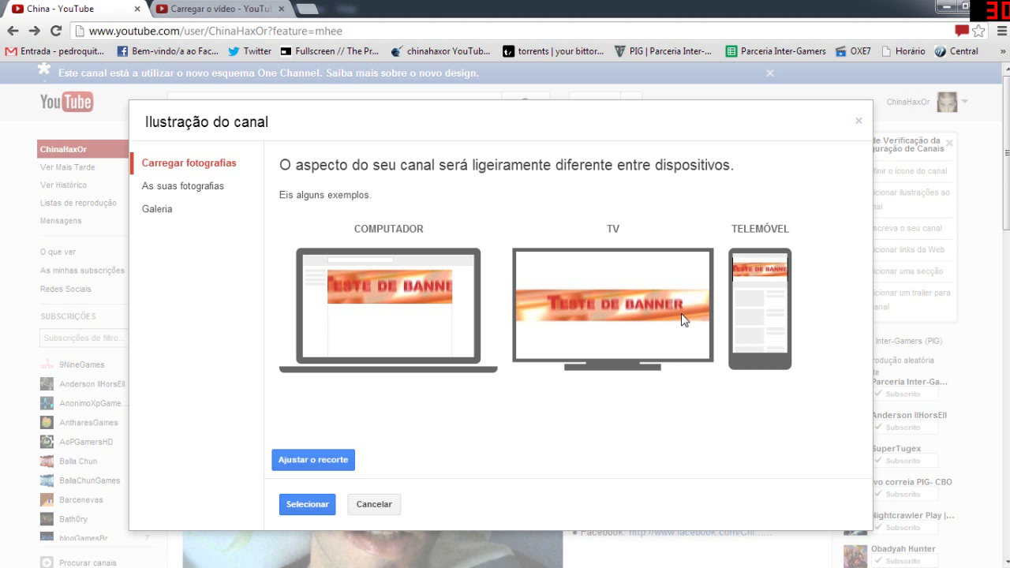
Wait for the channel art upload and review the computer, TV and mobile previews.
{"action": "key", "text": "alt+Tab"}
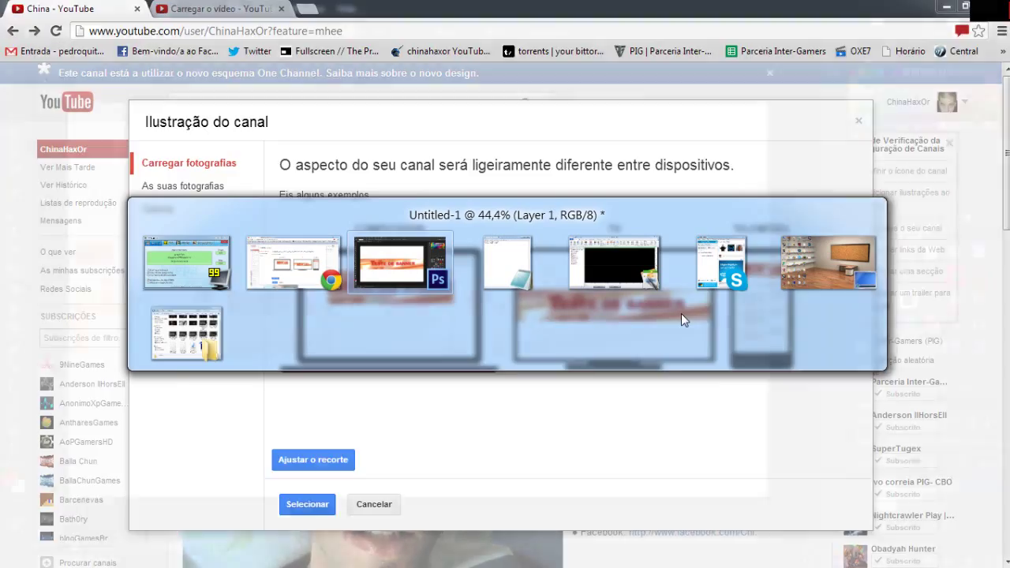
Open the desktop image 2 with Adobe Photoshop CS6 from its Abrir com menu.
{"action": "key", "text": "alt+Tab"}
{"action": "key", "text": "alt+Tab"}
{"action": "key", "text": "alt+Tab"}
{"action": "key", "text": "alt+Tab"}
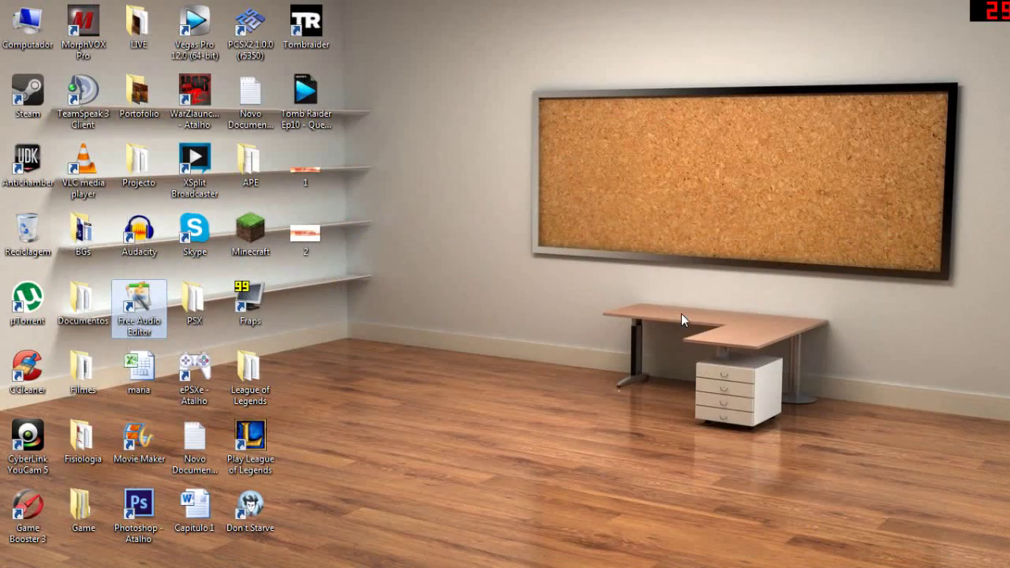
{"action": "right_click", "coordinate": [319, 236]}
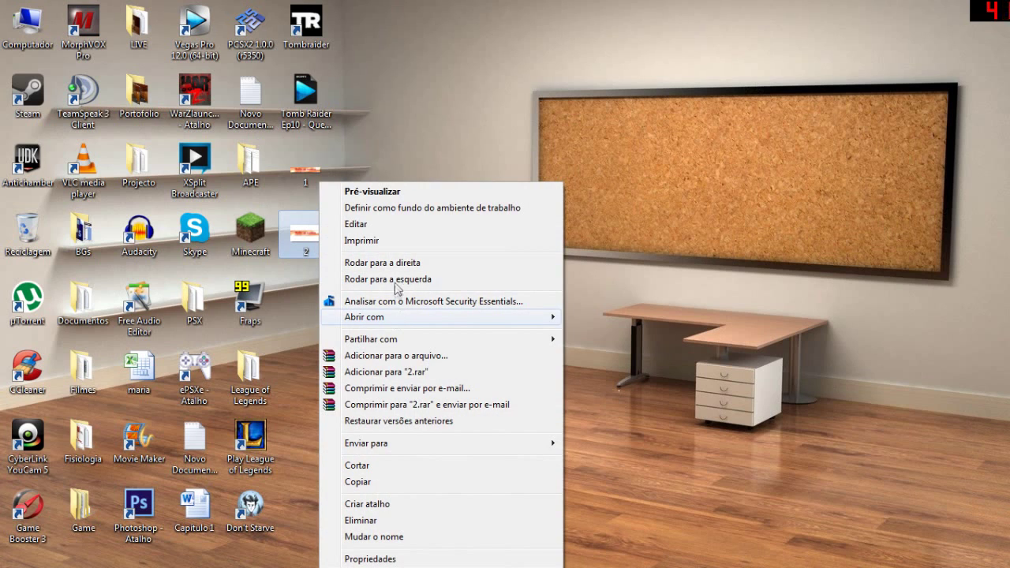
{"action": "mouse_move", "coordinate": [364, 316]}
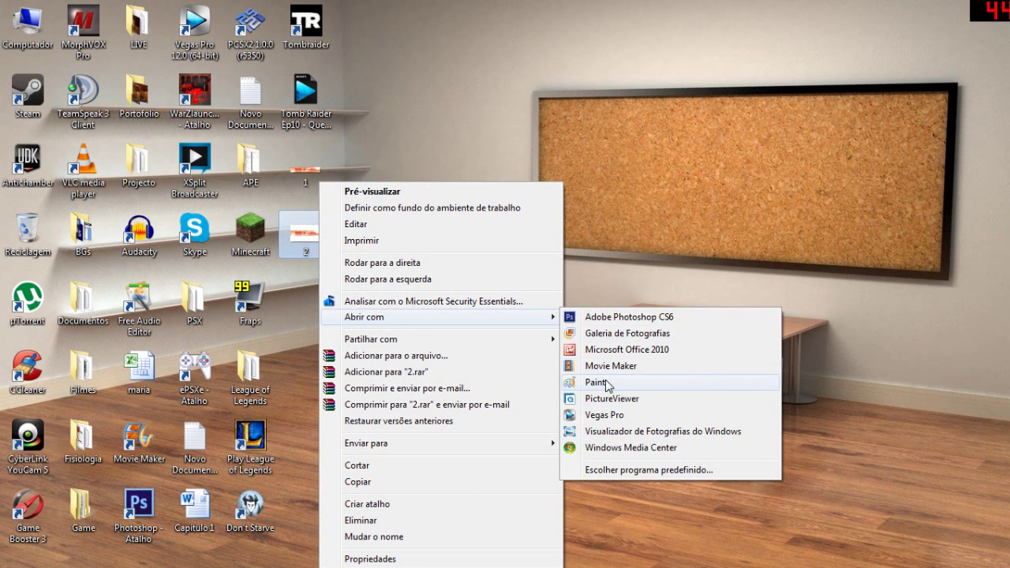
{"action": "left_click", "coordinate": [624, 317]}
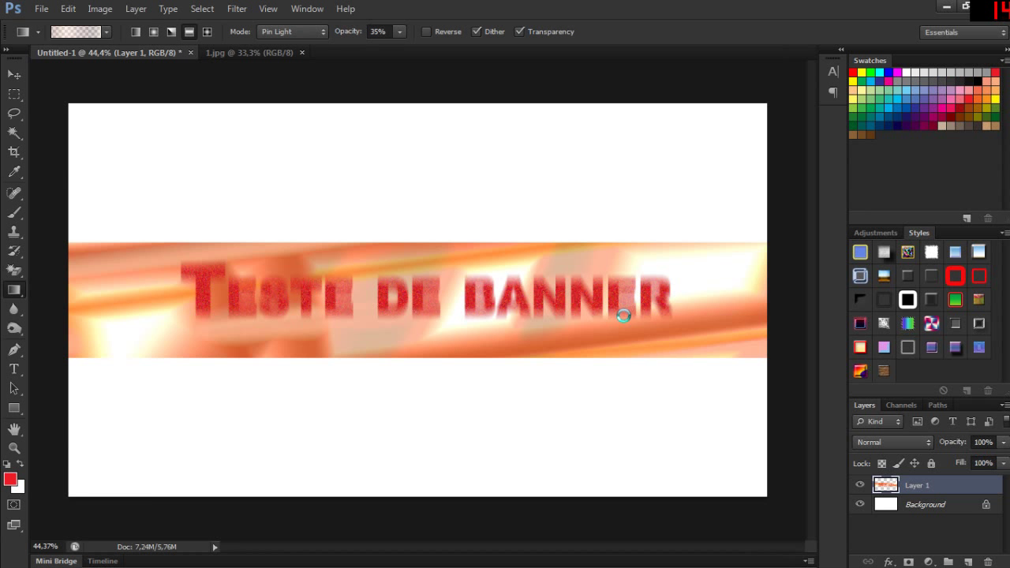
Return to 2.jpg and place a Type tool insertion point on the banner.
{"action": "scroll", "coordinate": [348, 292], "scroll_direction": "up", "scroll_amount": 2}
{"action": "scroll", "coordinate": [347, 290], "scroll_direction": "up", "scroll_amount": 2}
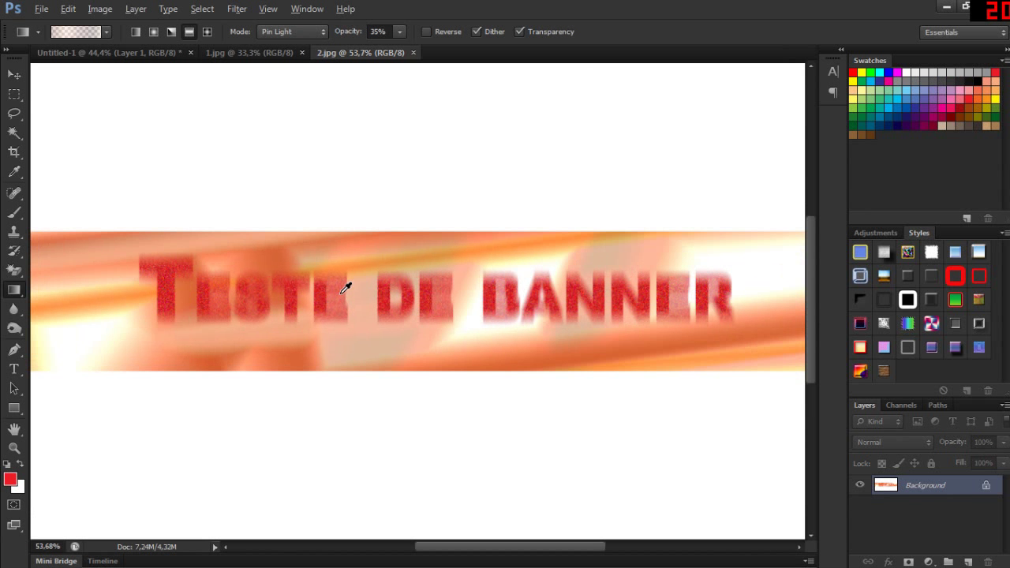
{"action": "scroll", "coordinate": [348, 294], "scroll_direction": "down", "scroll_amount": 2}
{"action": "key", "text": "alt"}
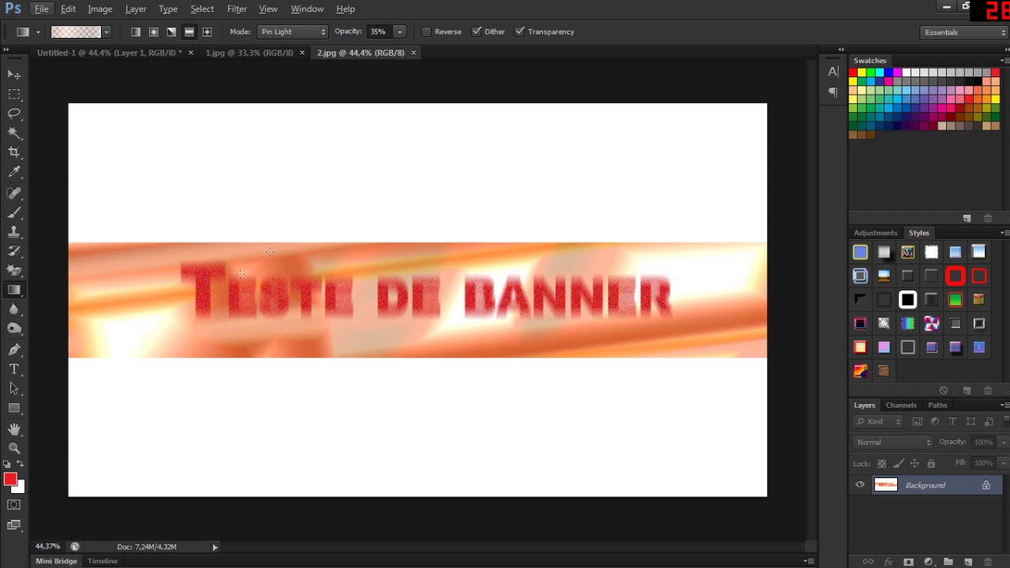
{"action": "key", "text": "ctrl+Tab"}
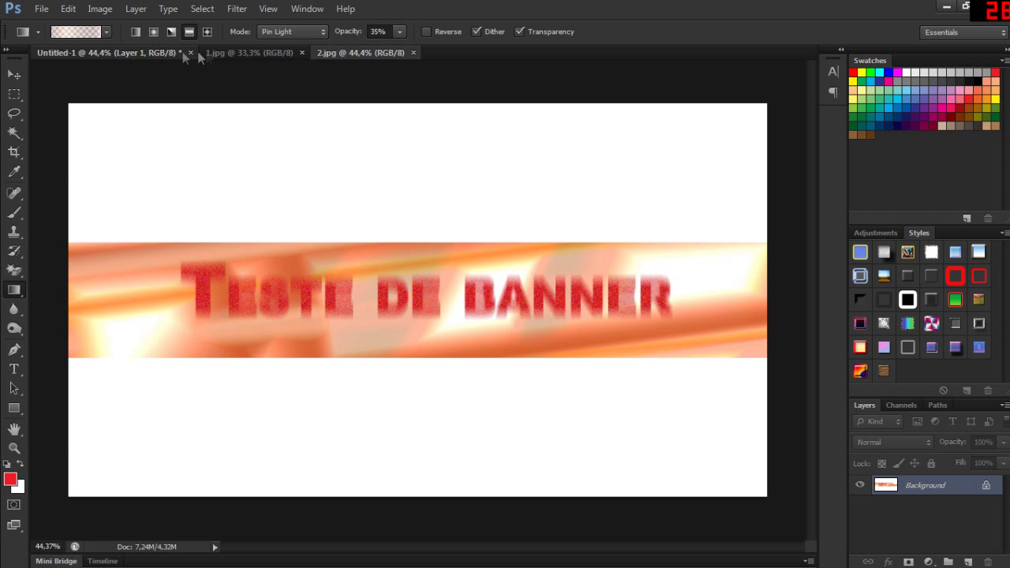
{"action": "left_click", "coordinate": [335, 52]}
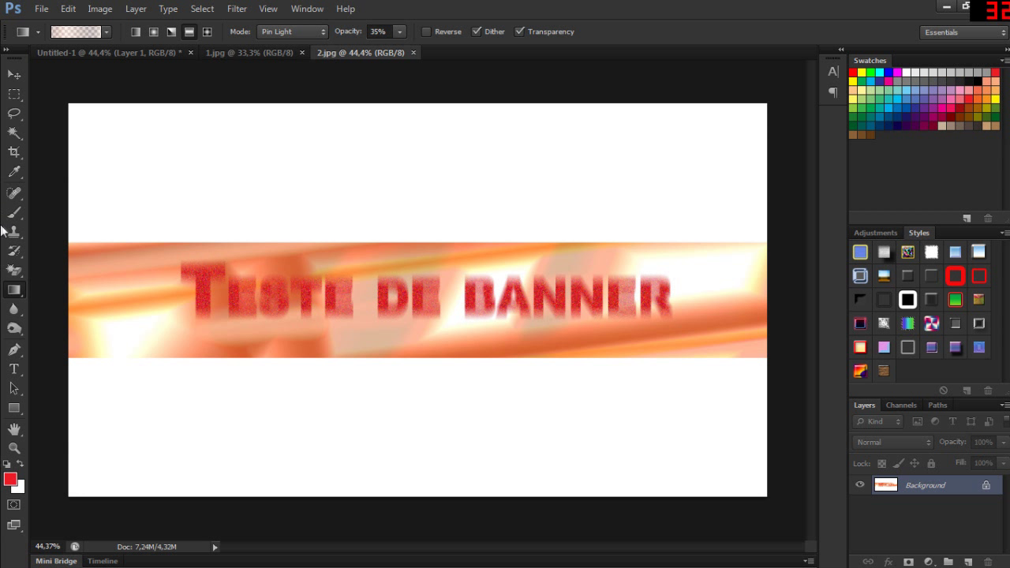
{"action": "left_click", "coordinate": [14, 95]}
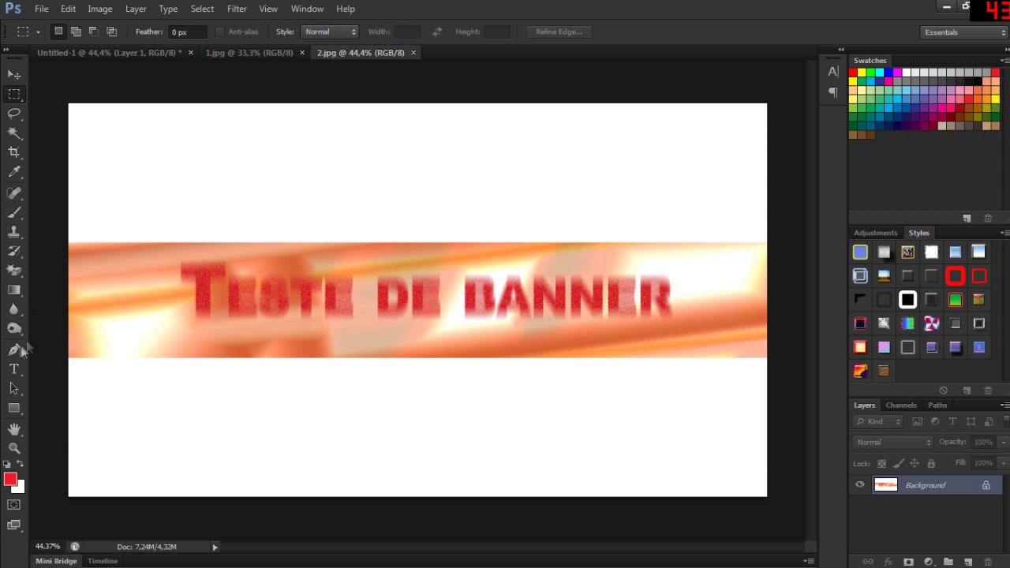
{"action": "left_click", "coordinate": [15, 369]}
{"action": "left_click", "coordinate": [378, 314]}
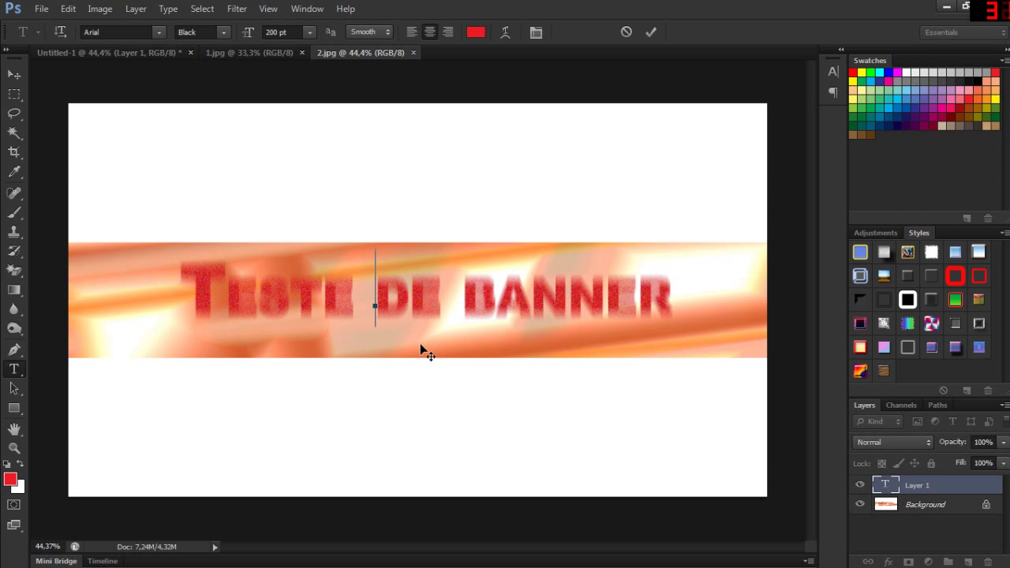
{"action": "left_click_drag", "start_coordinate": [424, 356], "coordinate": [409, 356]}
Type black 'Novo BANNER' text and move it over the old banner text.
{"action": "type", "text": "Novo"}
{"action": "key", "text": "BackSpace"}
{"action": "key", "text": "BackSpace"}
{"action": "key", "text": "BackSpace"}
{"action": "key", "text": "BackSpace"}
{"action": "left_click", "coordinate": [981, 77]}
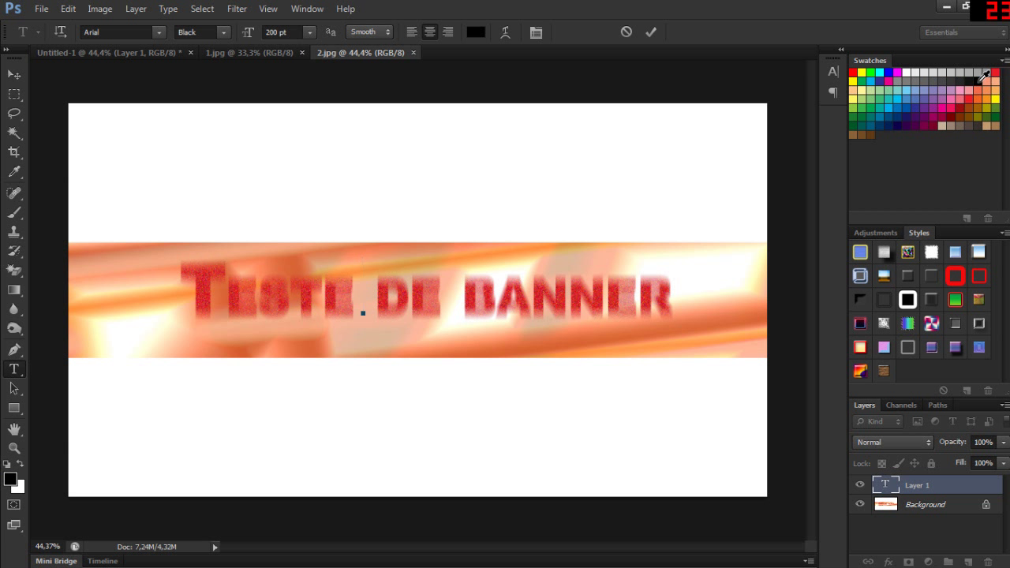
{"action": "type", "text": "Novo"}
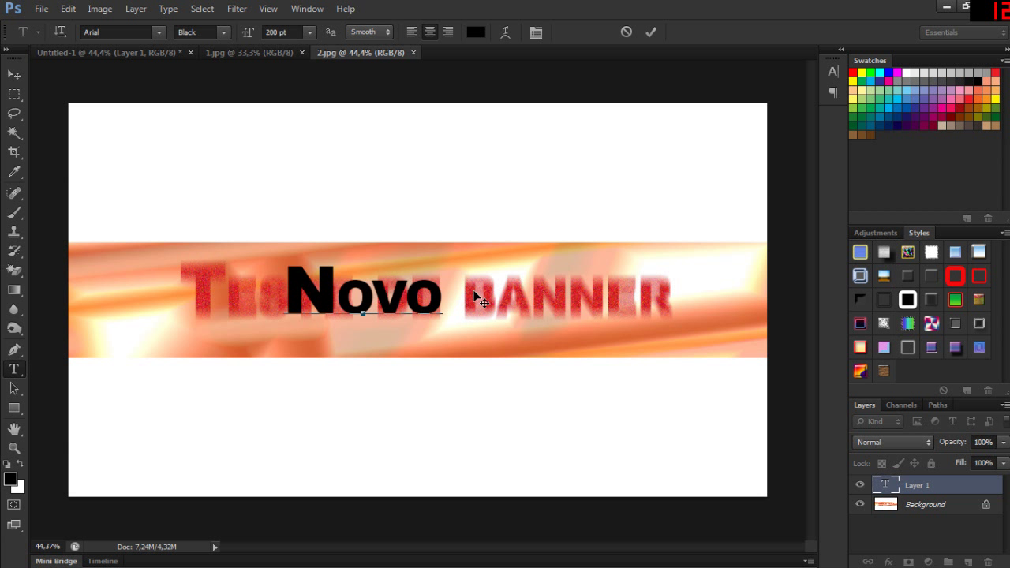
{"action": "type", "text": " BANNER"}
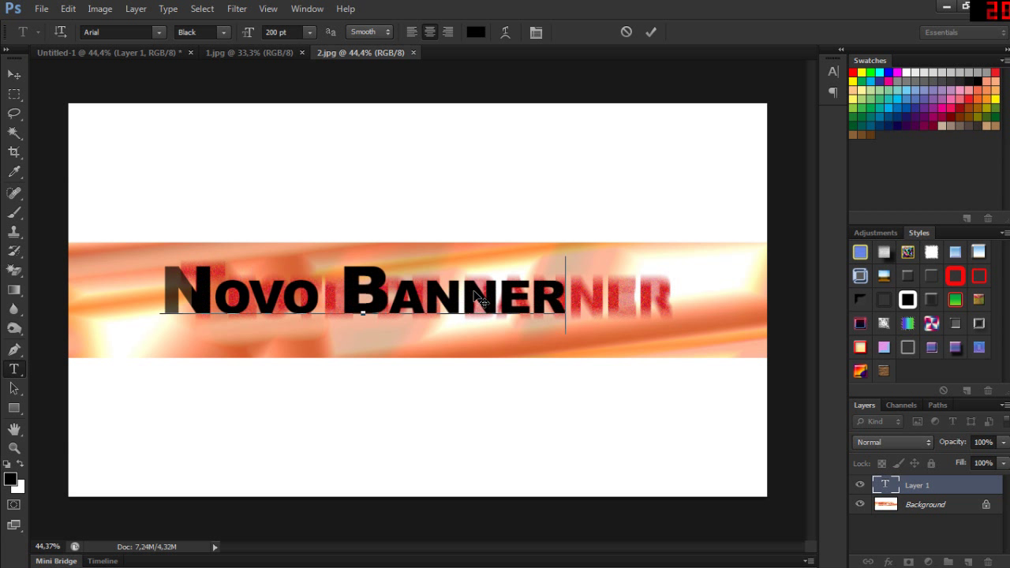
{"action": "left_click_drag", "start_coordinate": [577, 352], "coordinate": [662, 355]}
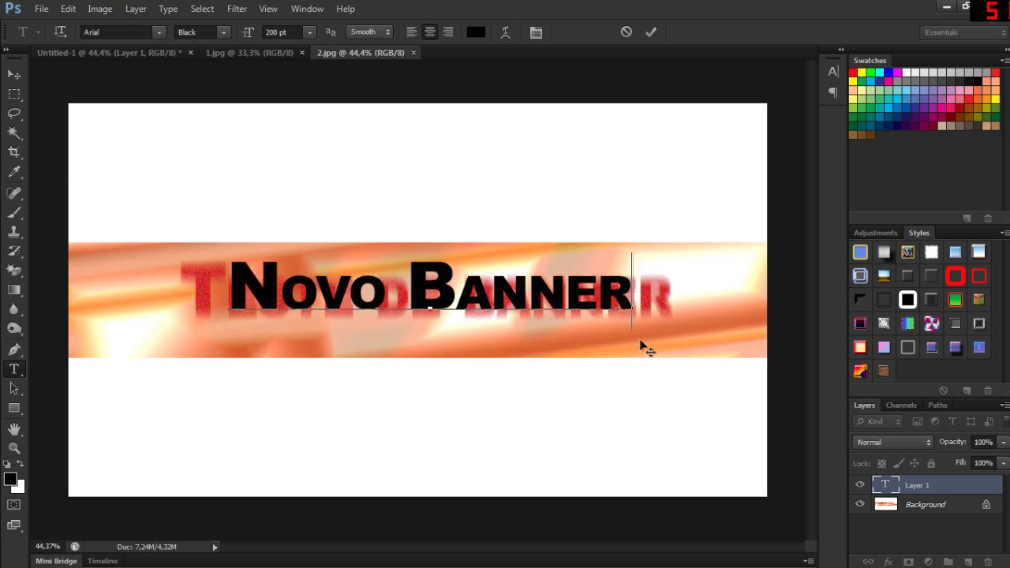
{"action": "left_click_drag", "start_coordinate": [662, 355], "coordinate": [658, 350]}
Select all the Novo Banner text and set its size to 150 pt.
{"action": "left_click", "coordinate": [607, 281]}
{"action": "left_click_drag", "start_coordinate": [656, 293], "coordinate": [244, 298]}
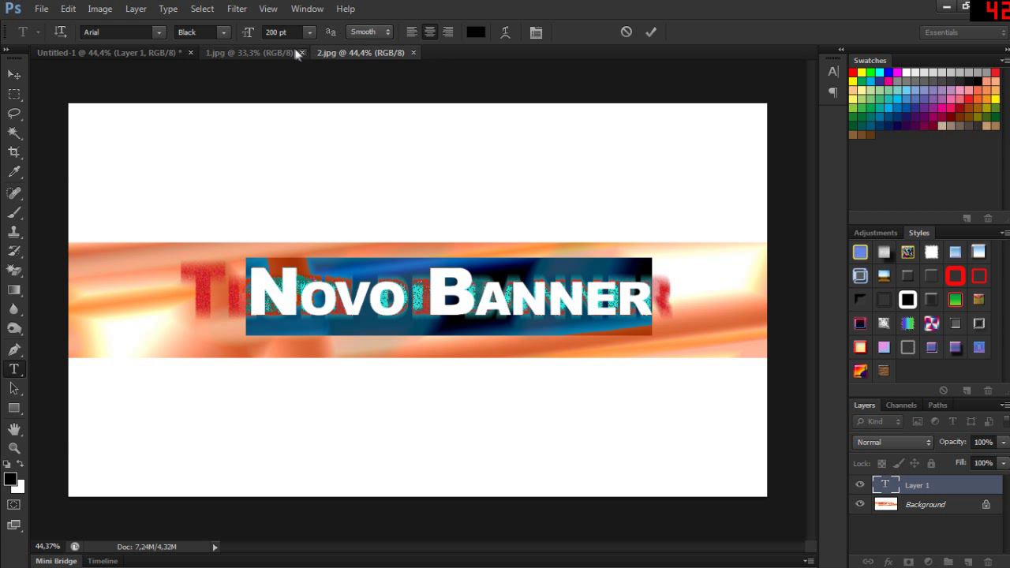
{"action": "left_click", "coordinate": [271, 31]}
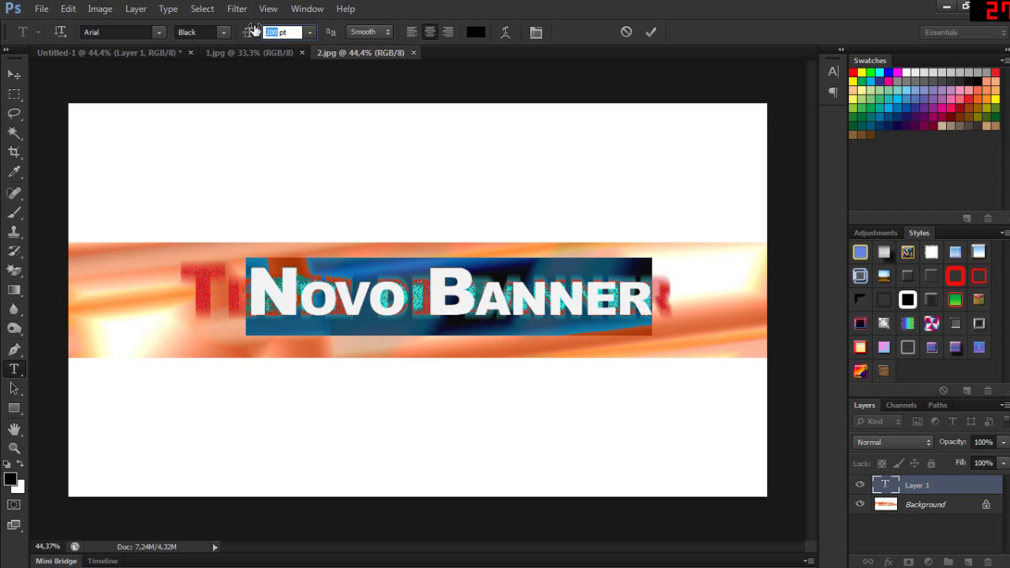
{"action": "type", "text": "150"}
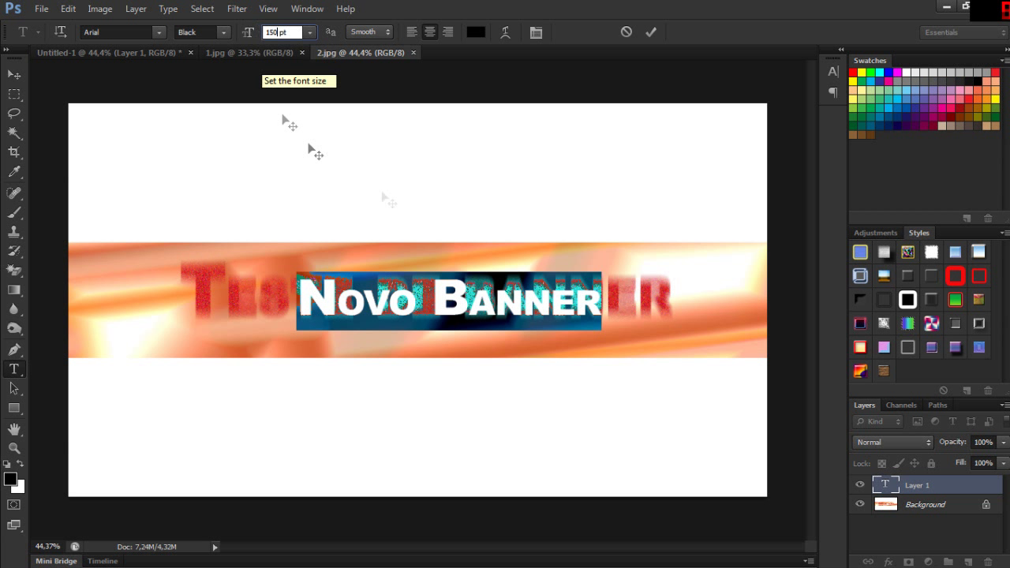
{"action": "left_click", "coordinate": [532, 311]}
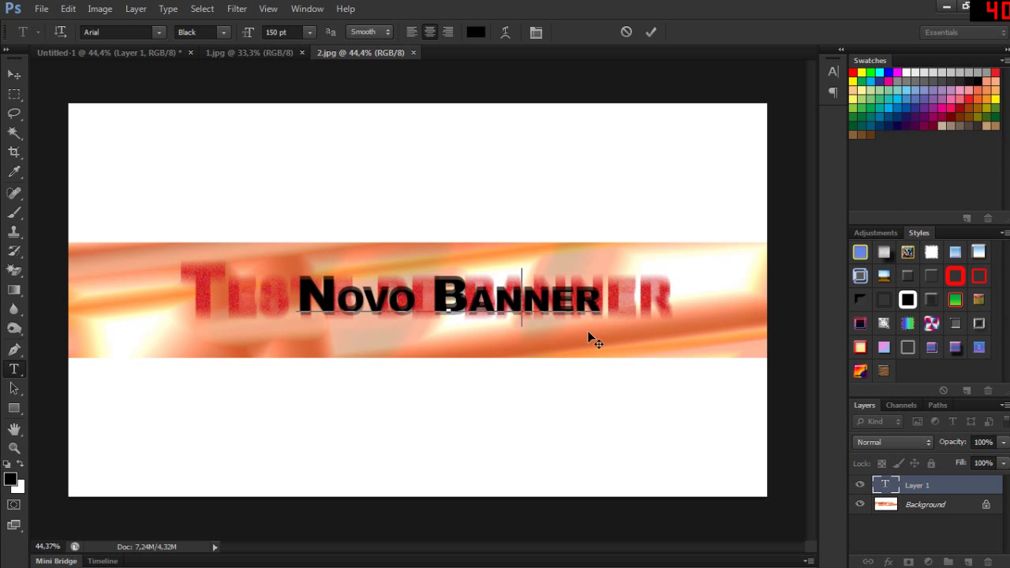
Save the image as JPEG, replacing the desktop 2.jpg, accepting default JPEG options.
{"action": "left_click", "coordinate": [41, 9]}
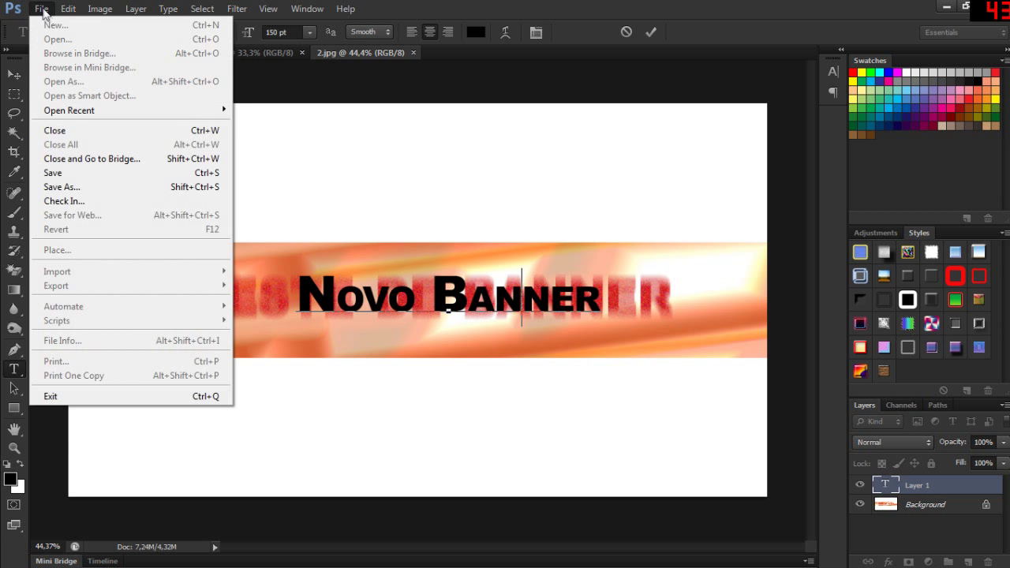
{"action": "left_click", "coordinate": [63, 187]}
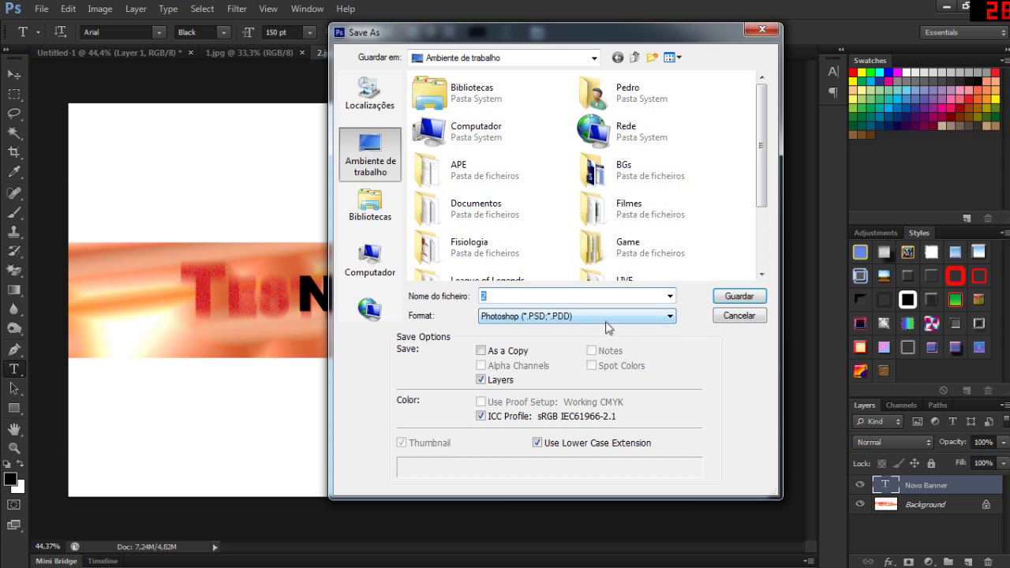
{"action": "left_click", "coordinate": [608, 319]}
{"action": "left_click", "coordinate": [542, 418]}
{"action": "left_click", "coordinate": [737, 296]}
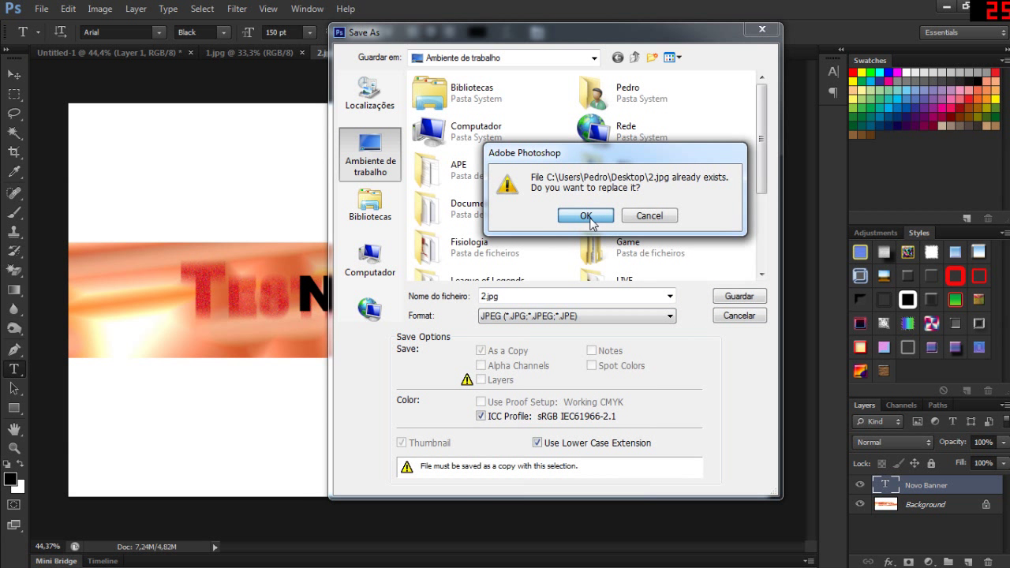
{"action": "left_click", "coordinate": [586, 215]}
{"action": "left_click", "coordinate": [746, 139]}
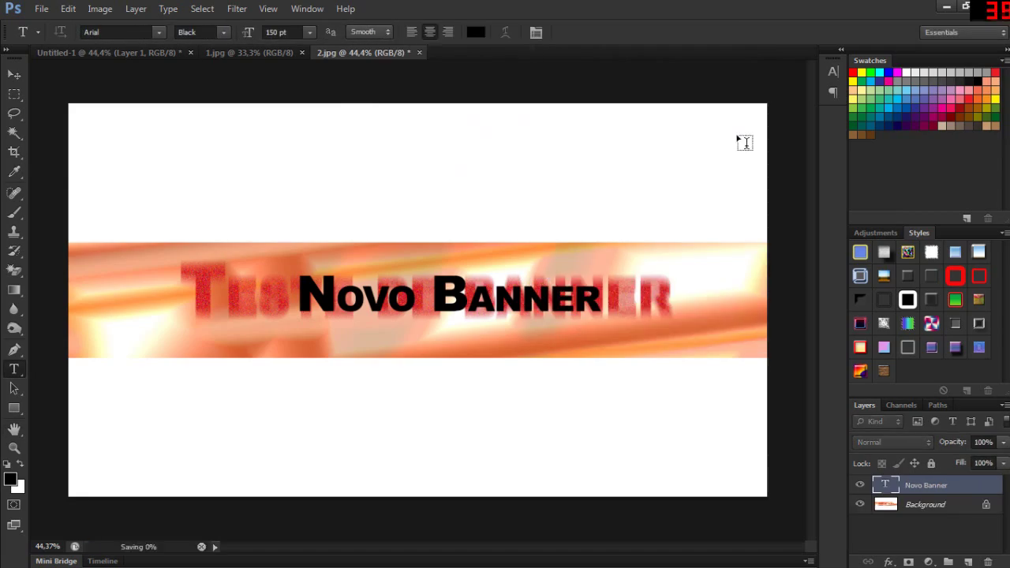
{"action": "key", "text": "alt+Tab"}
{"action": "key", "text": "Tab"}
{"action": "key", "text": "Tab"}
{"action": "key", "text": "Tab"}
{"action": "key", "text": "Tab"}
{"action": "key", "text": "Tab"}
{"action": "key", "text": "Tab"}
{"action": "key", "text": "Tab"}
Return to Chrome and cancel the old channel art preview.
{"action": "key", "text": "Tab"}
{"action": "key", "text": "Tab"}
{"action": "key", "text": "Tab"}
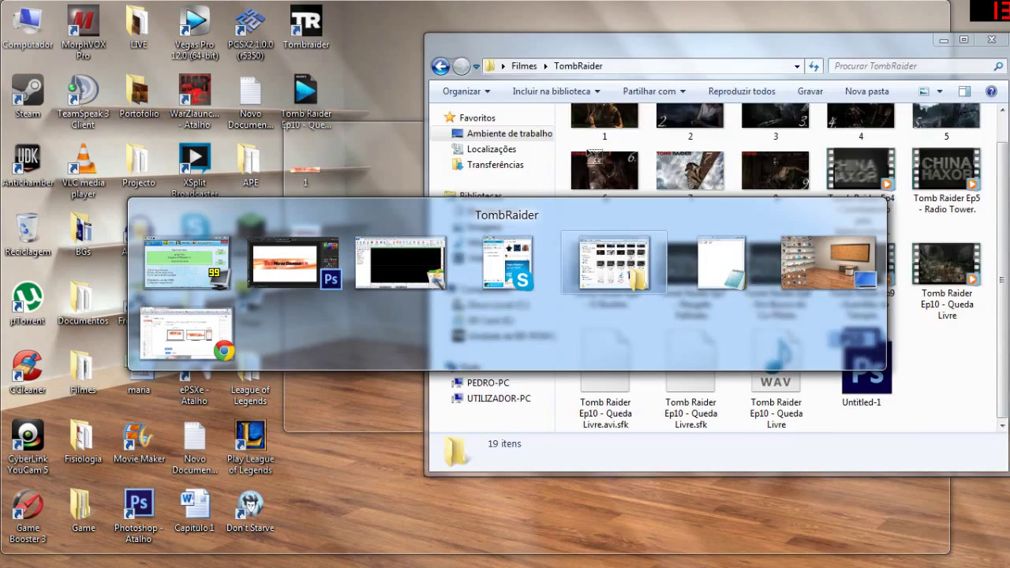
{"action": "key", "text": "Tab"}
{"action": "key", "text": "Tab"}
{"action": "key", "text": "Tab"}
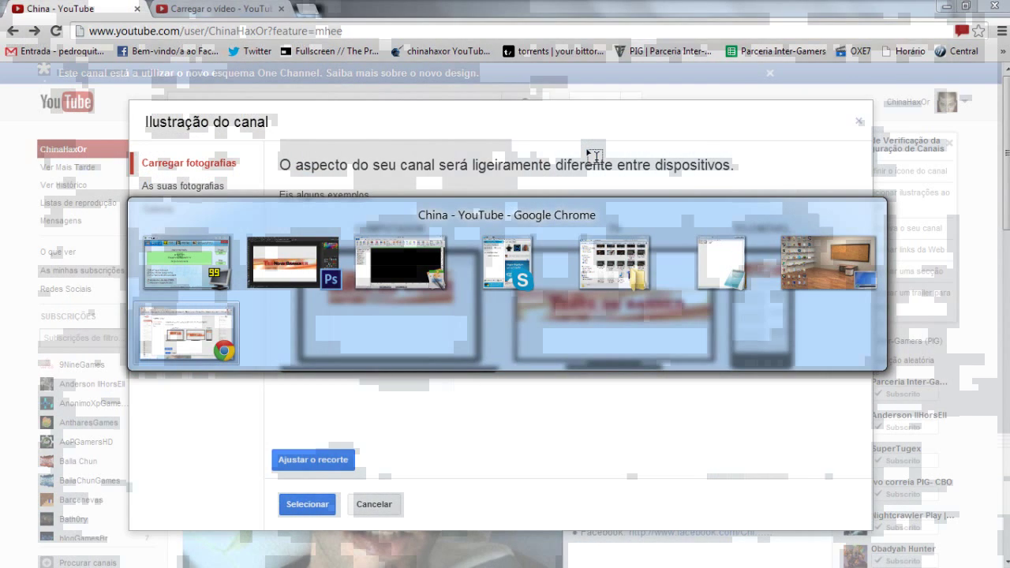
{"action": "key", "text": "alt"}
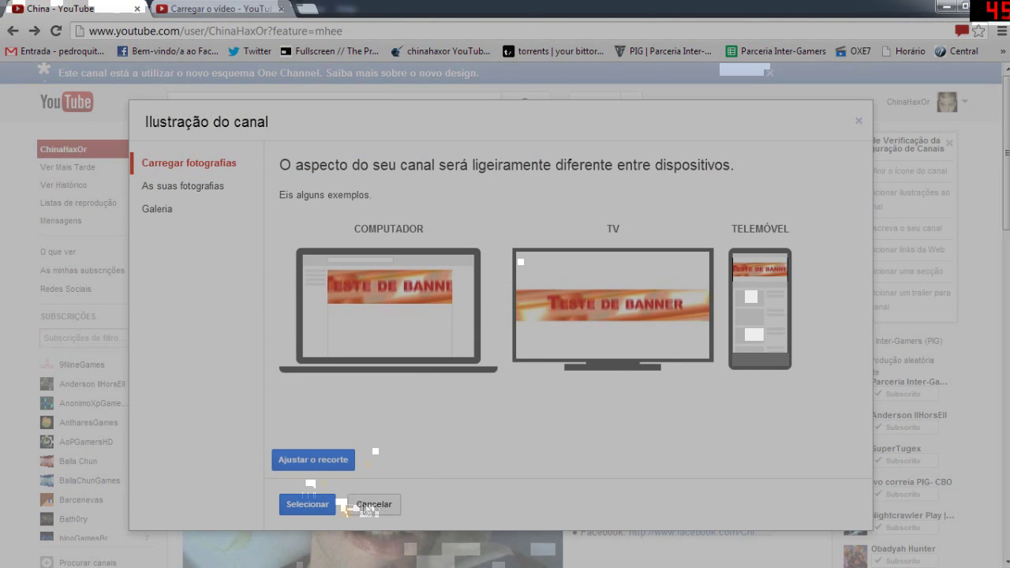
{"action": "left_click", "coordinate": [373, 505]}
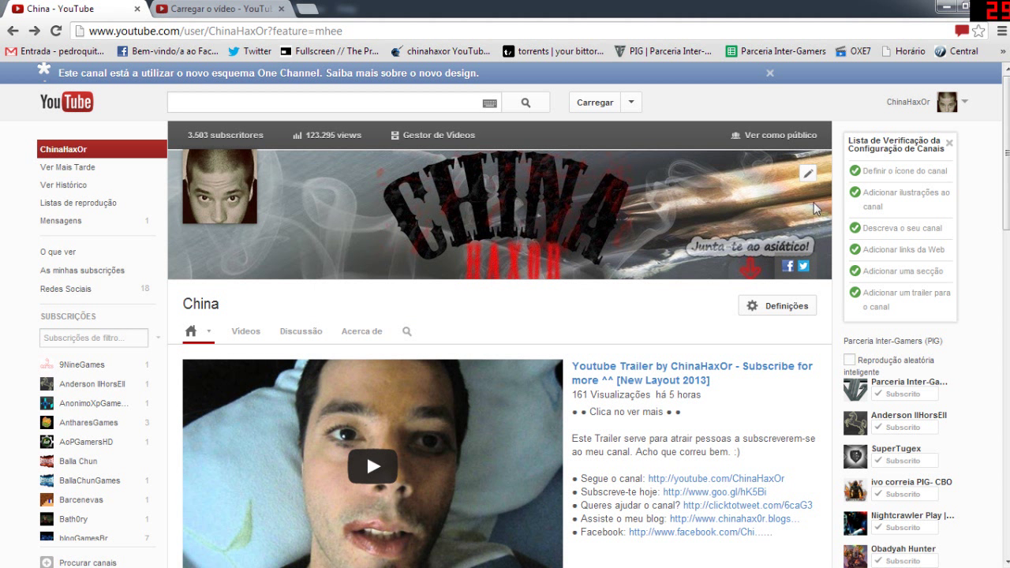
Edit the channel art and choose Selecionar uma fotografia do computador under Carregar fotografias.
{"action": "left_click", "coordinate": [808, 173]}
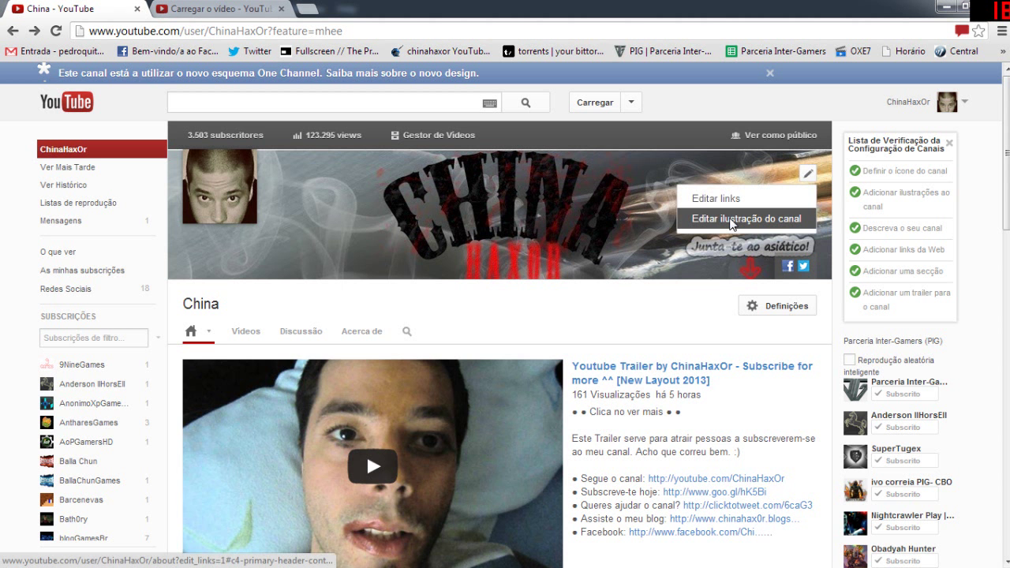
{"action": "left_click", "coordinate": [731, 220]}
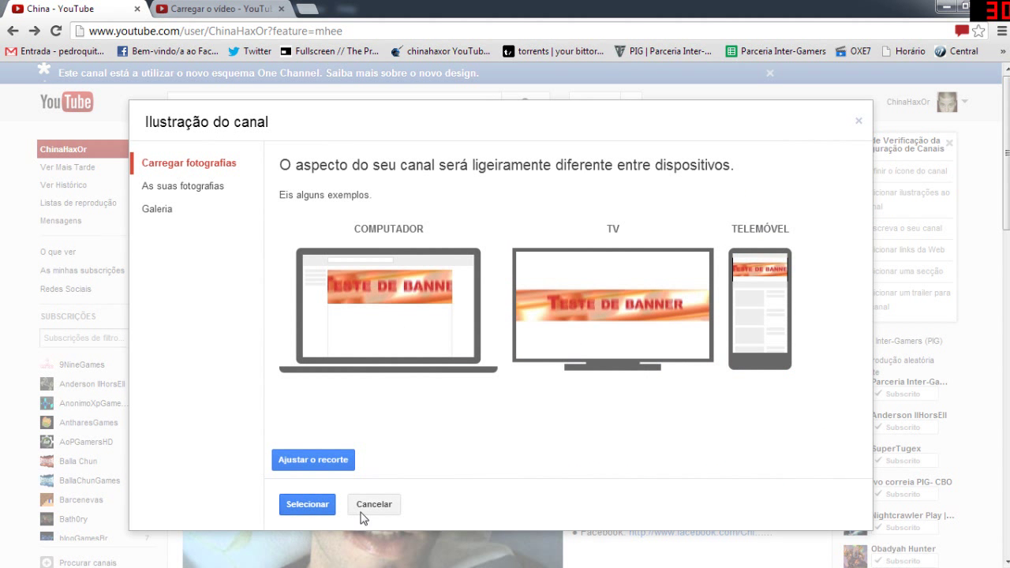
{"action": "left_click", "coordinate": [195, 190]}
{"action": "left_click", "coordinate": [203, 166]}
{"action": "left_click", "coordinate": [553, 337]}
{"action": "left_click", "coordinate": [695, 288]}
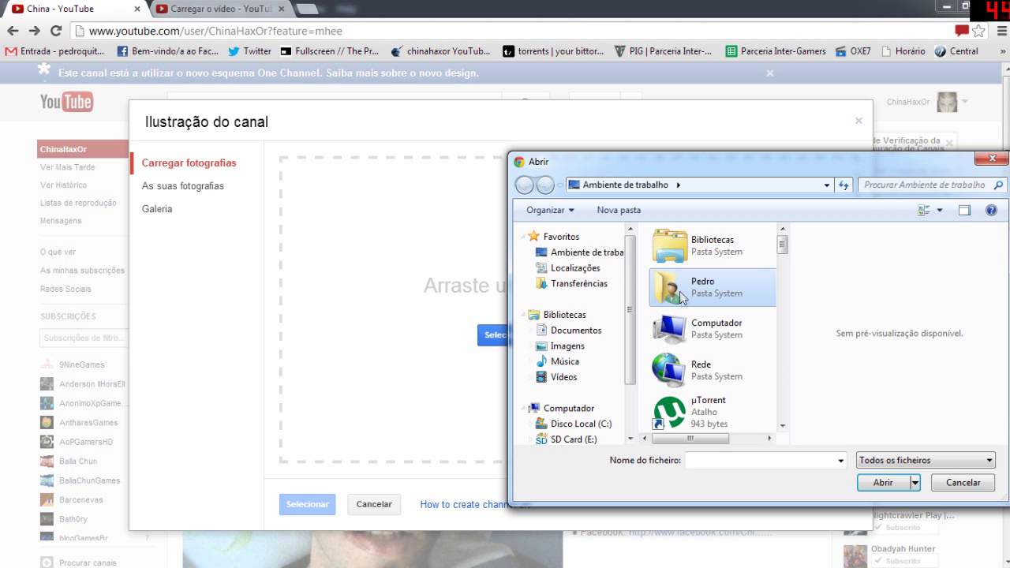
Upload 2.jpg from the desktop and apply it with Selecionar.
{"action": "left_click", "coordinate": [758, 460]}
{"action": "type", "text": "2"}
{"action": "left_click", "coordinate": [770, 476]}
{"action": "left_click", "coordinate": [900, 482]}
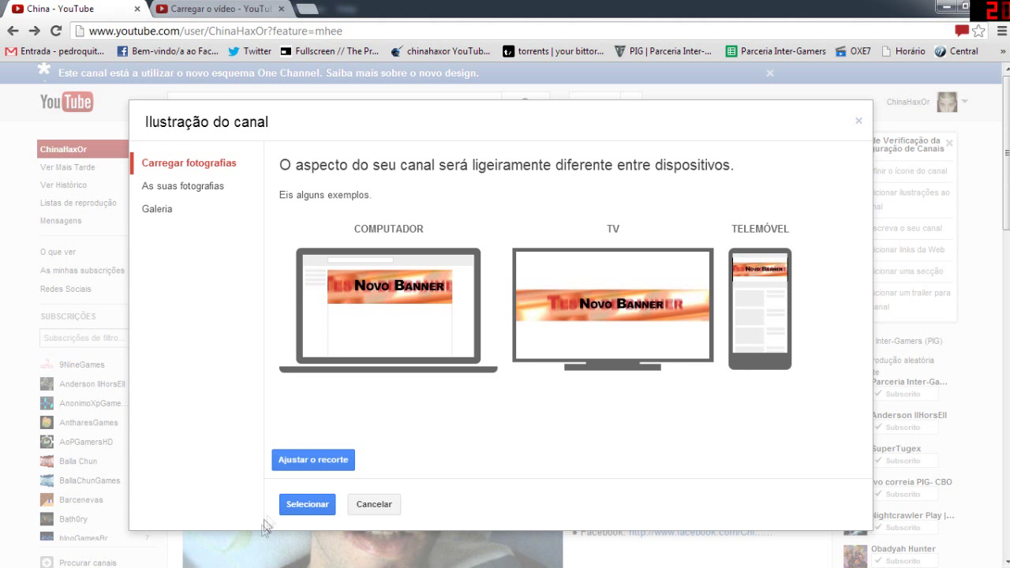
{"action": "left_click", "coordinate": [307, 505]}
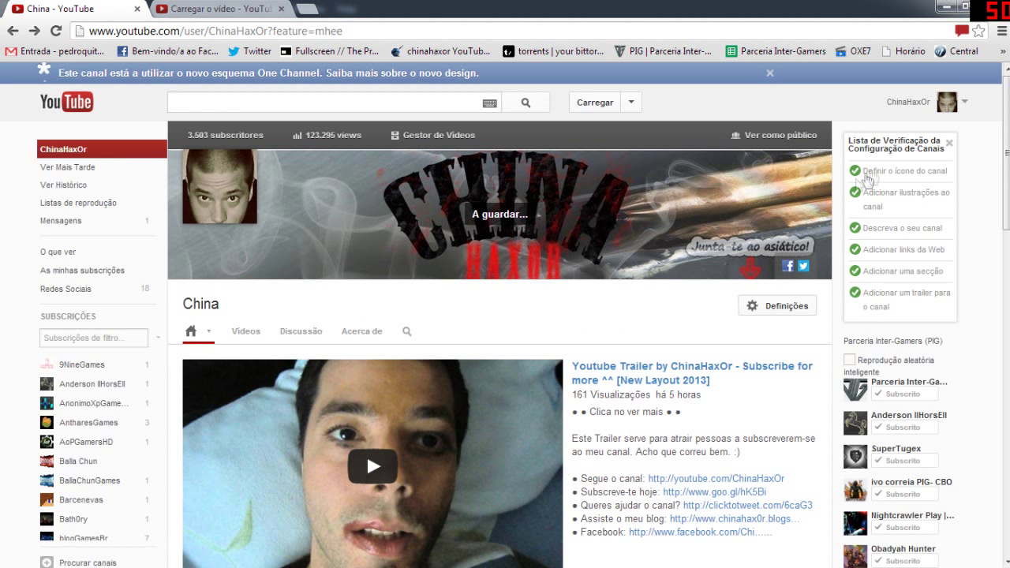